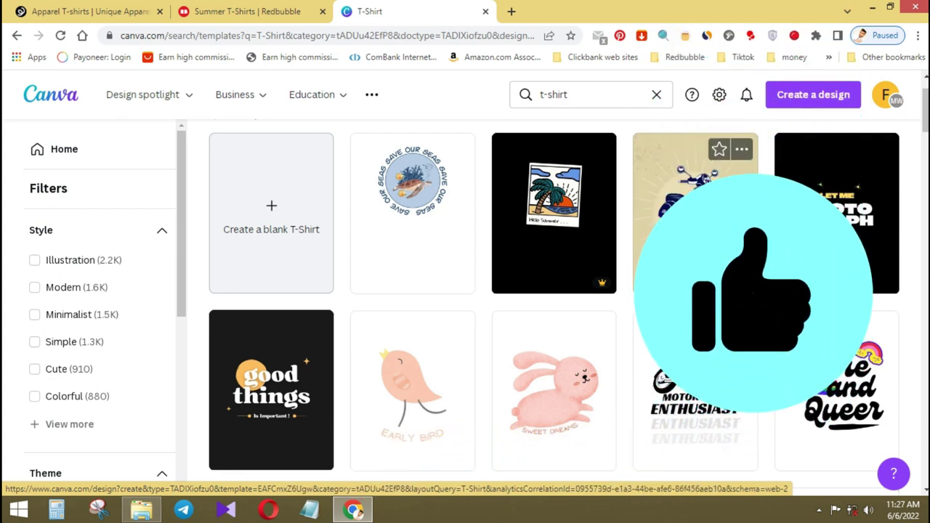
Create a blank T-Shirt design and close the template search results page.
{"action": "mouse_move", "coordinate": [564, 151]}
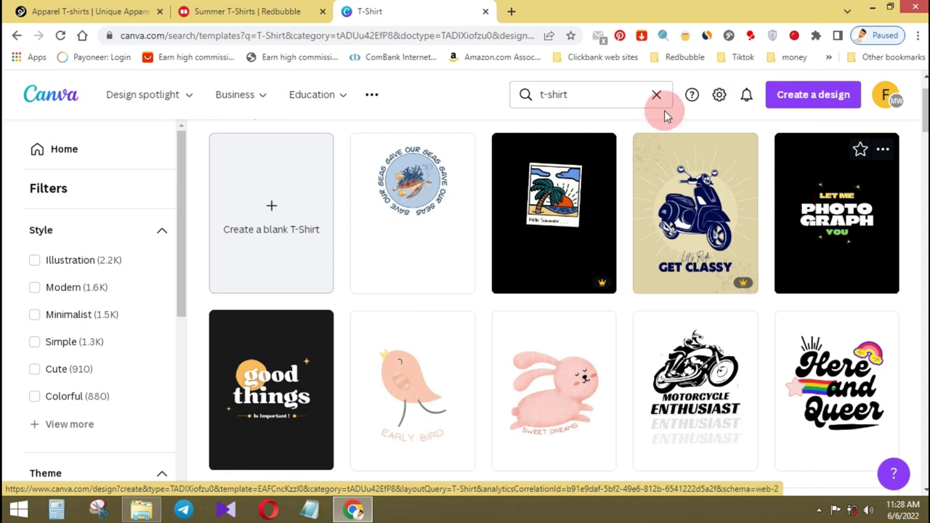
{"action": "left_click", "coordinate": [272, 212]}
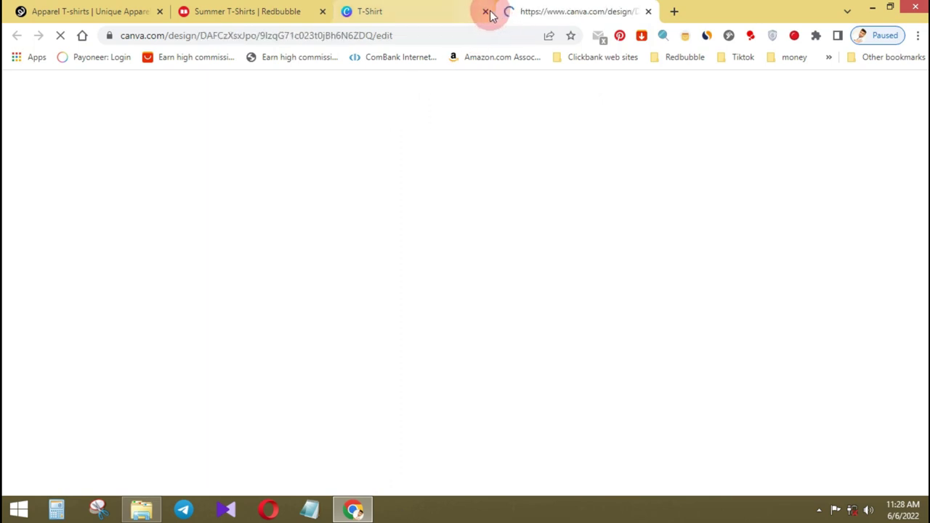
{"action": "left_click", "coordinate": [486, 12]}
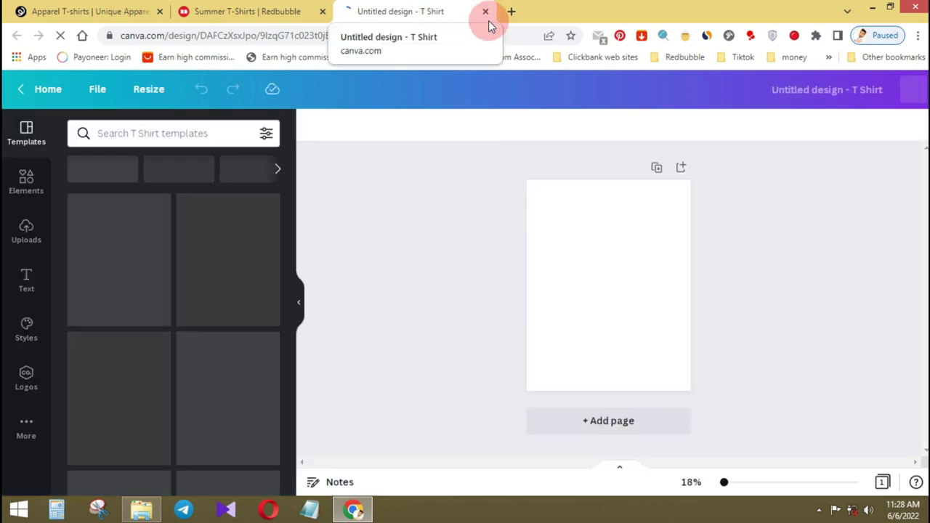
{"action": "left_click_drag", "start_coordinate": [696, 500], "coordinate": [699, 489]}
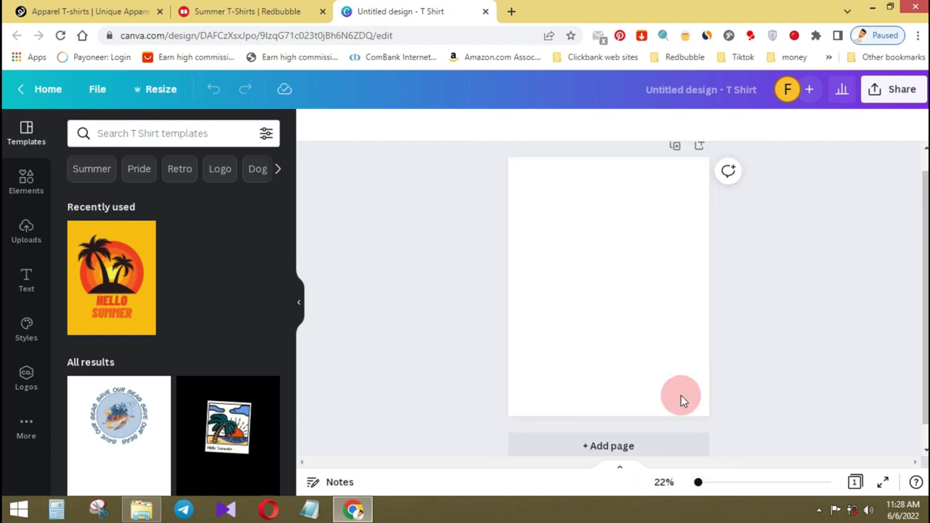
Set the blank page's background colour to black.
{"action": "left_click", "coordinate": [608, 276]}
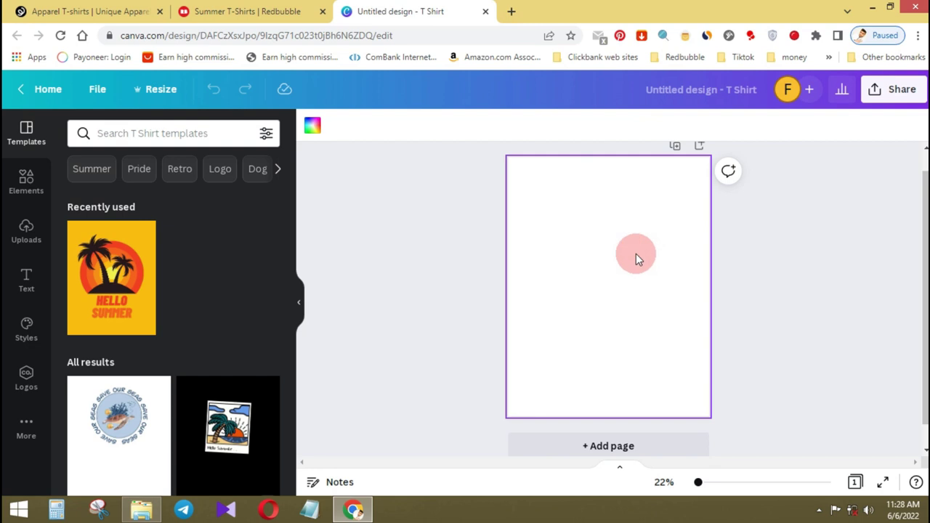
{"action": "left_click", "coordinate": [314, 131]}
{"action": "left_click", "coordinate": [87, 316]}
{"action": "left_click", "coordinate": [406, 286]}
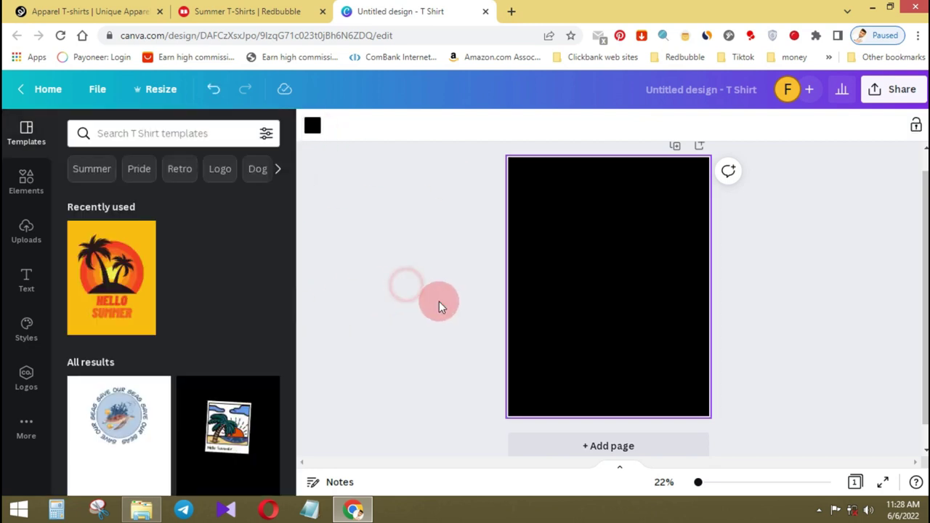
{"action": "scroll", "coordinate": [429, 281], "scroll_direction": "up", "scroll_amount": 1}
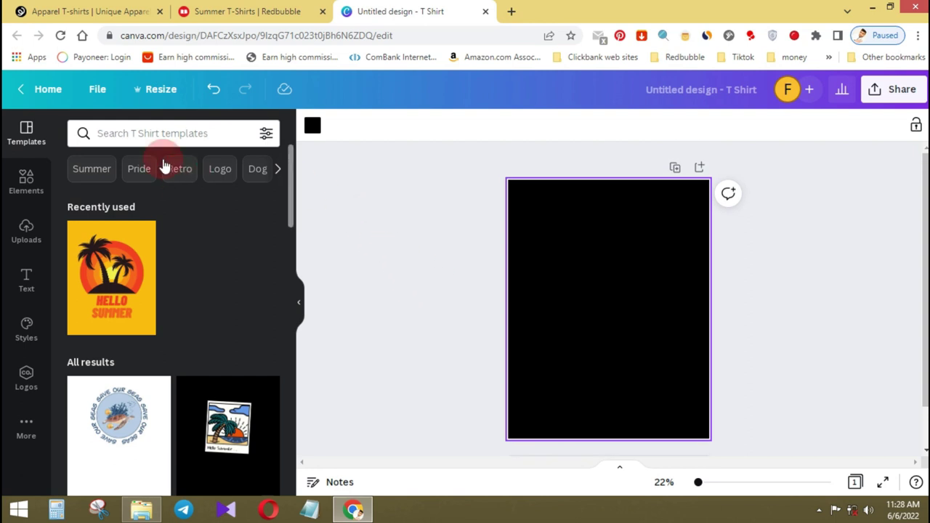
Search the design elements for summer.
{"action": "left_click", "coordinate": [33, 185]}
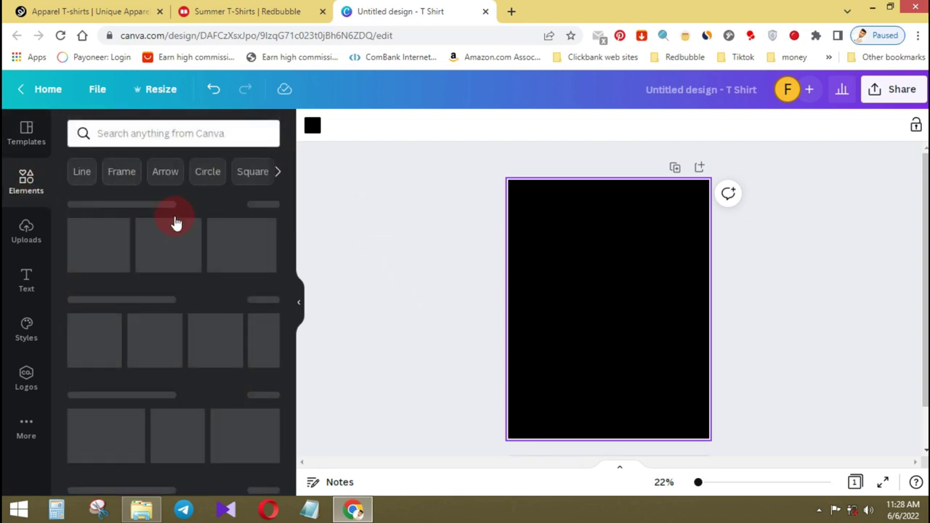
{"action": "left_click", "coordinate": [161, 136]}
{"action": "type", "text": "summ"}
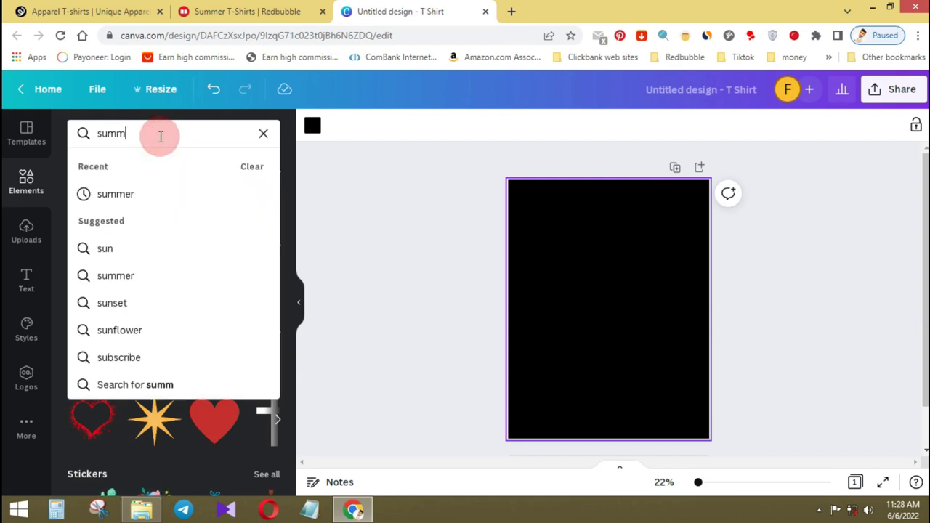
{"action": "type", "text": "er"}
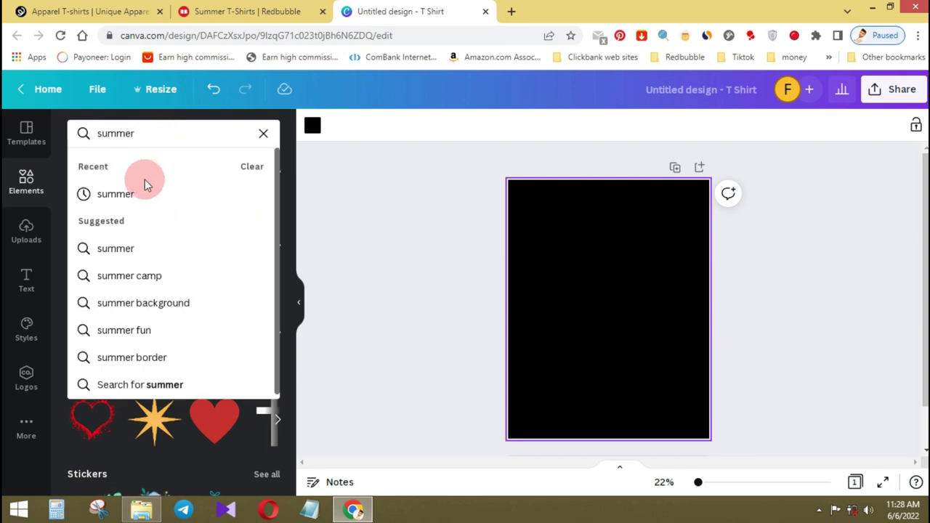
{"action": "left_click", "coordinate": [149, 193]}
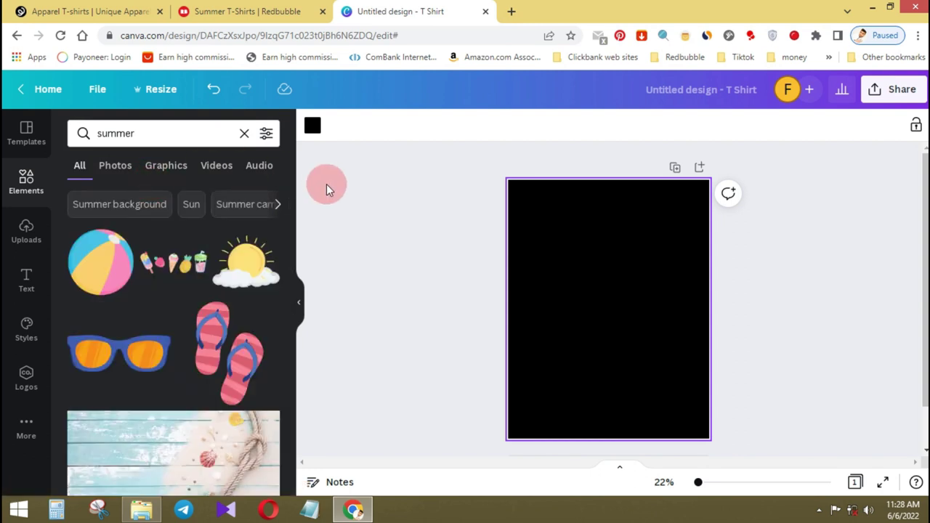
Add the pink, yellow and blue beach umbrella graphic, shrink it and place it near the page's right edge.
{"action": "scroll", "coordinate": [134, 314], "scroll_direction": "down", "scroll_amount": 5}
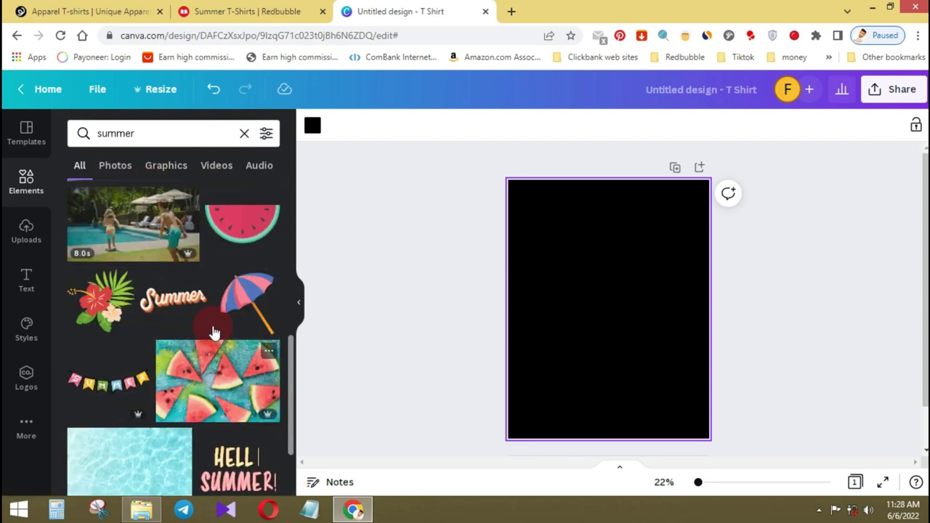
{"action": "scroll", "coordinate": [210, 328], "scroll_direction": "up", "scroll_amount": 1}
{"action": "scroll", "coordinate": [208, 329], "scroll_direction": "up", "scroll_amount": 3}
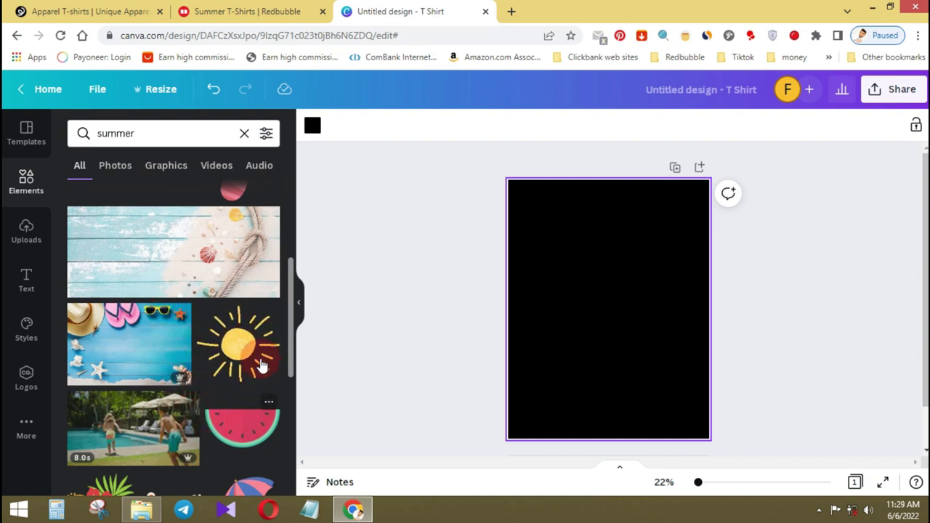
{"action": "scroll", "coordinate": [250, 327], "scroll_direction": "down", "scroll_amount": 3}
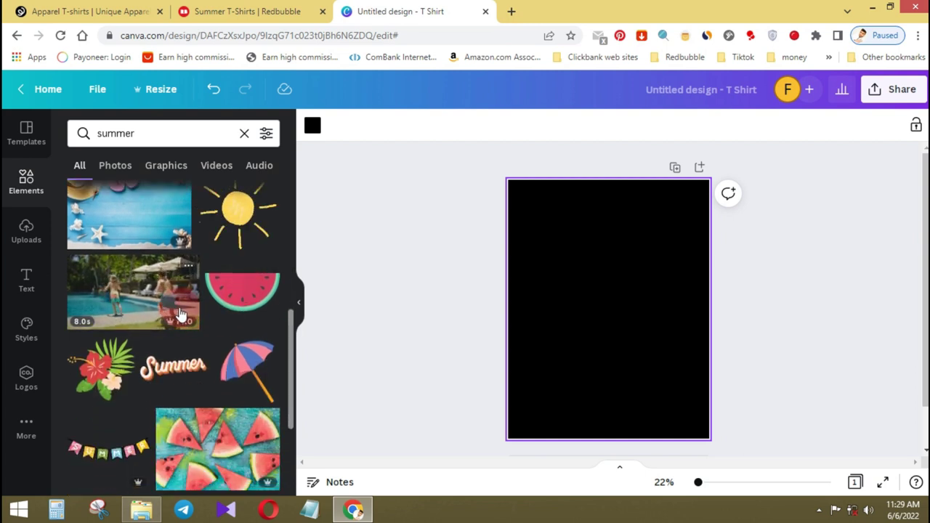
{"action": "scroll", "coordinate": [181, 317], "scroll_direction": "down", "scroll_amount": 2}
{"action": "scroll", "coordinate": [191, 330], "scroll_direction": "down", "scroll_amount": 6}
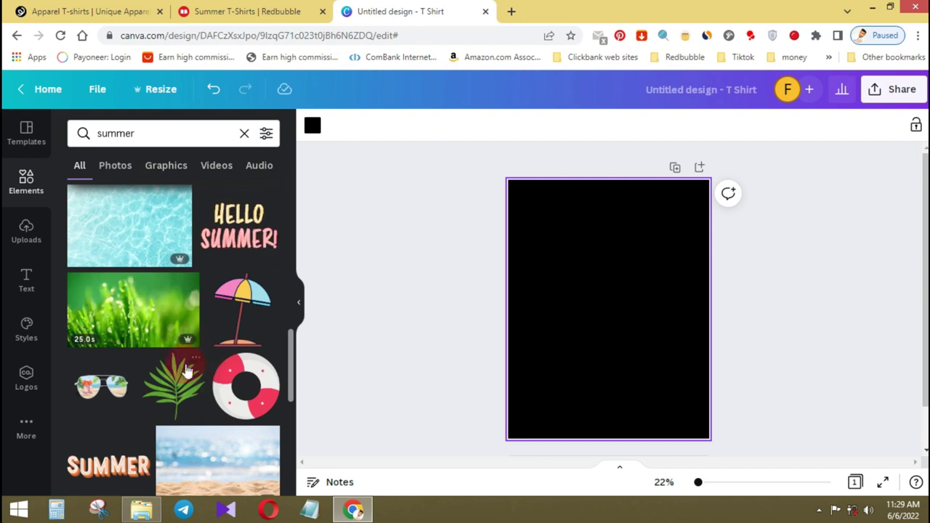
{"action": "scroll", "coordinate": [218, 351], "scroll_direction": "down", "scroll_amount": 2}
{"action": "left_click", "coordinate": [244, 255]}
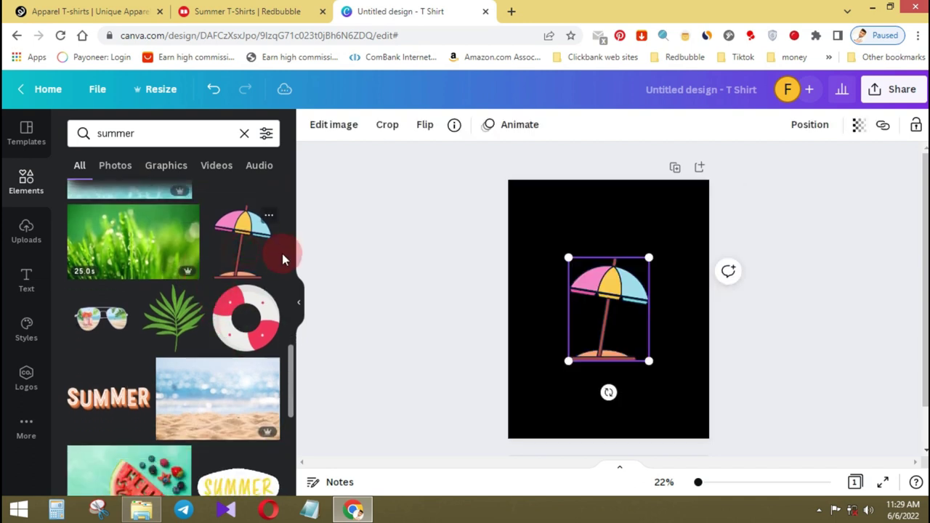
{"action": "left_click_drag", "start_coordinate": [637, 349], "coordinate": [678, 303]}
Add the red sunglasses graphic and place it above and to the left of the umbrella.
{"action": "scroll", "coordinate": [245, 305], "scroll_direction": "down", "scroll_amount": 6}
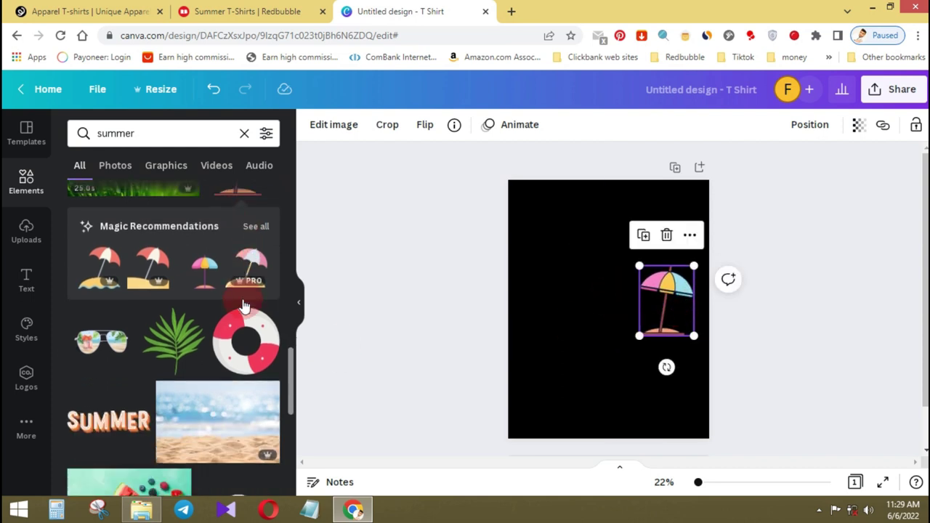
{"action": "scroll", "coordinate": [243, 304], "scroll_direction": "down", "scroll_amount": 2}
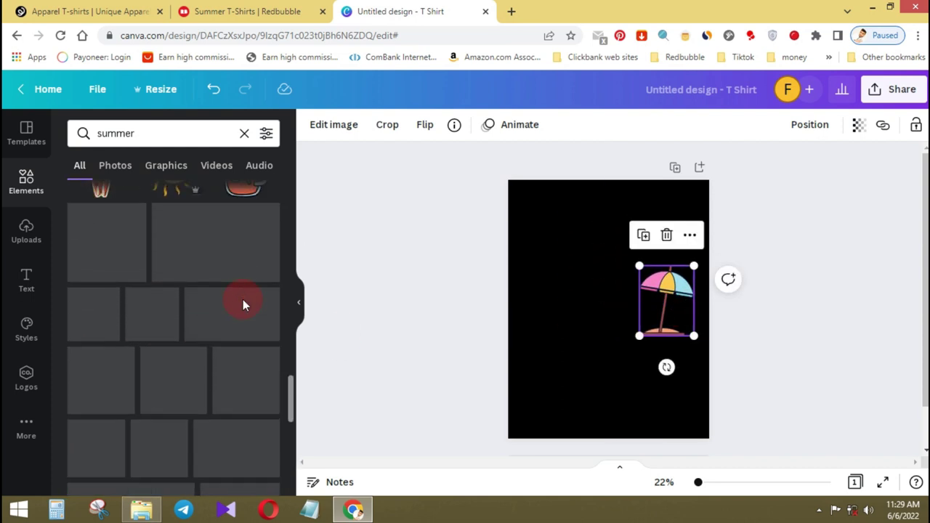
{"action": "scroll", "coordinate": [226, 285], "scroll_direction": "up", "scroll_amount": 2}
{"action": "scroll", "coordinate": [211, 290], "scroll_direction": "down", "scroll_amount": 4}
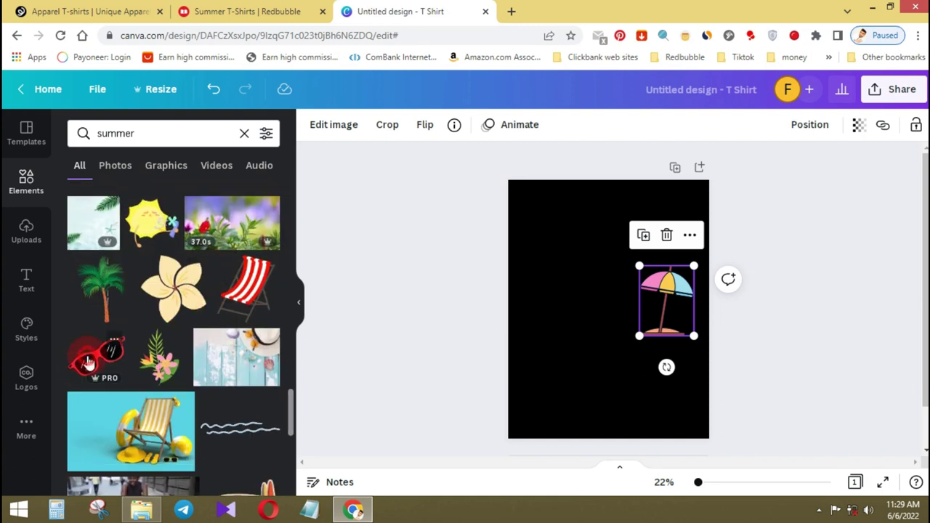
{"action": "left_click", "coordinate": [87, 361]}
{"action": "scroll", "coordinate": [146, 327], "scroll_direction": "down", "scroll_amount": 4}
{"action": "left_click_drag", "start_coordinate": [616, 300], "coordinate": [606, 236]}
Add the flat yellow pineapple graphic with green leaves to the middle of the page.
{"action": "scroll", "coordinate": [133, 273], "scroll_direction": "down", "scroll_amount": 3}
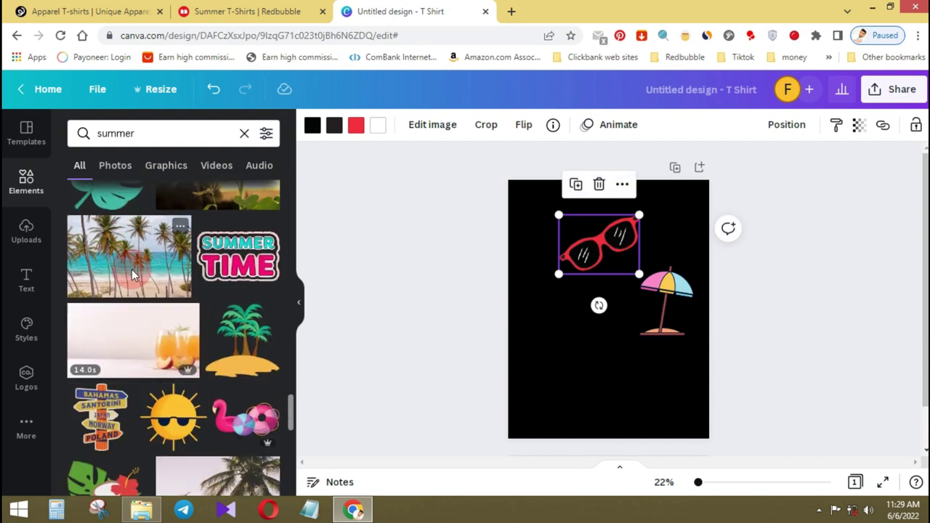
{"action": "scroll", "coordinate": [176, 299], "scroll_direction": "down", "scroll_amount": 2}
{"action": "scroll", "coordinate": [178, 298], "scroll_direction": "down", "scroll_amount": 2}
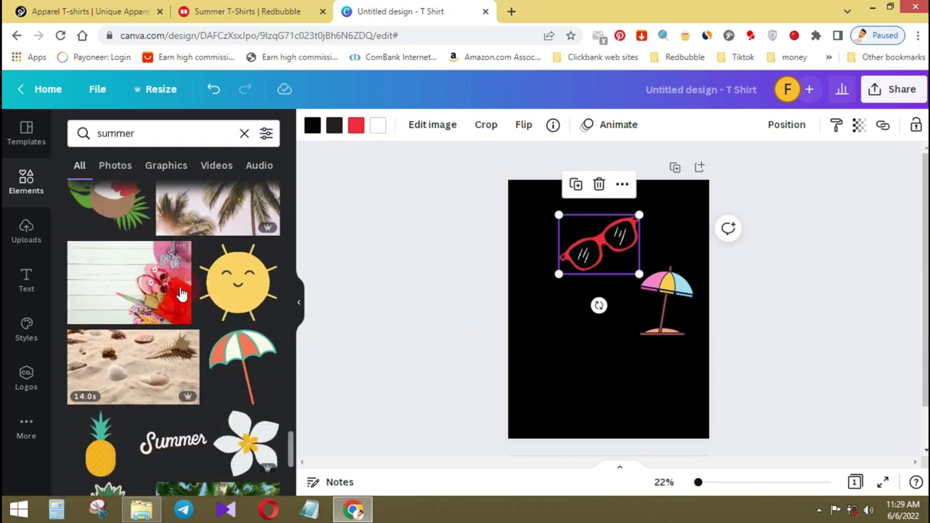
{"action": "scroll", "coordinate": [180, 297], "scroll_direction": "down", "scroll_amount": 1}
{"action": "left_click", "coordinate": [115, 390]}
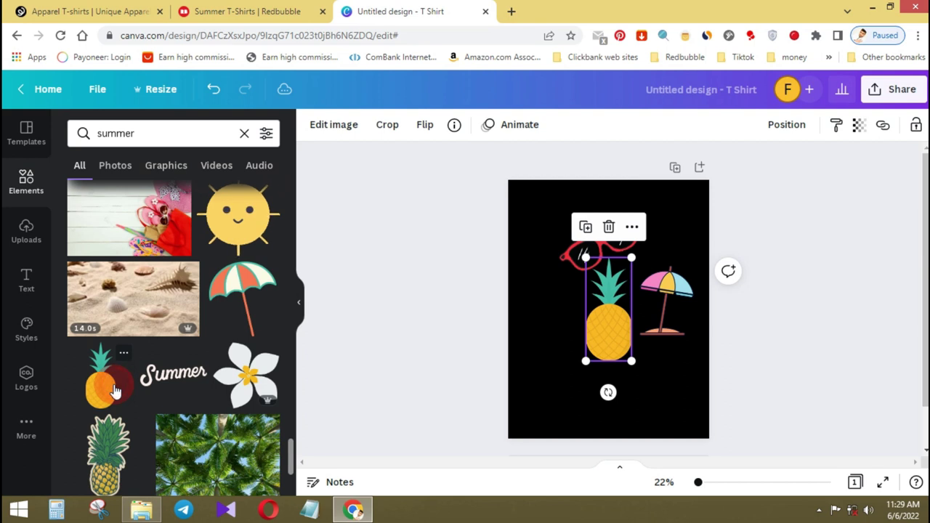
Add the halved coconut graphic and place it in the page's lower-left corner.
{"action": "scroll", "coordinate": [155, 359], "scroll_direction": "down", "scroll_amount": 3}
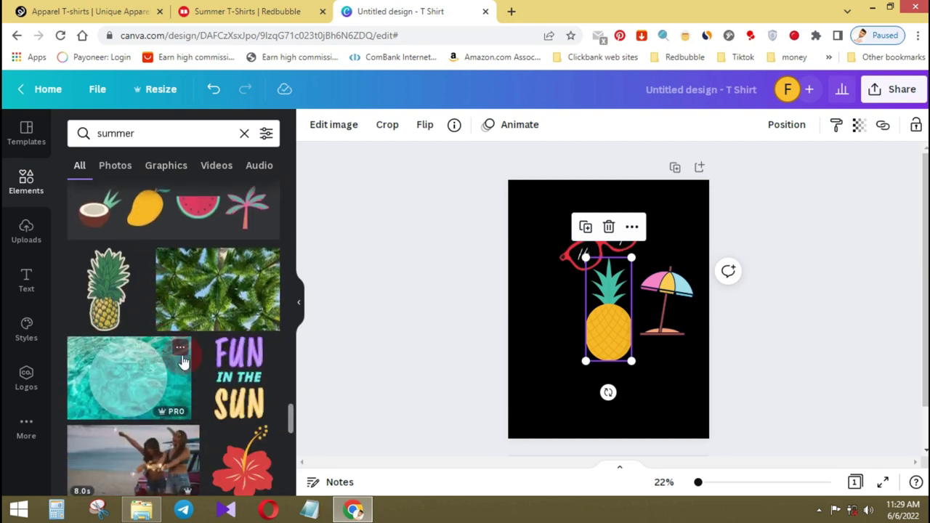
{"action": "scroll", "coordinate": [167, 360], "scroll_direction": "down", "scroll_amount": 3}
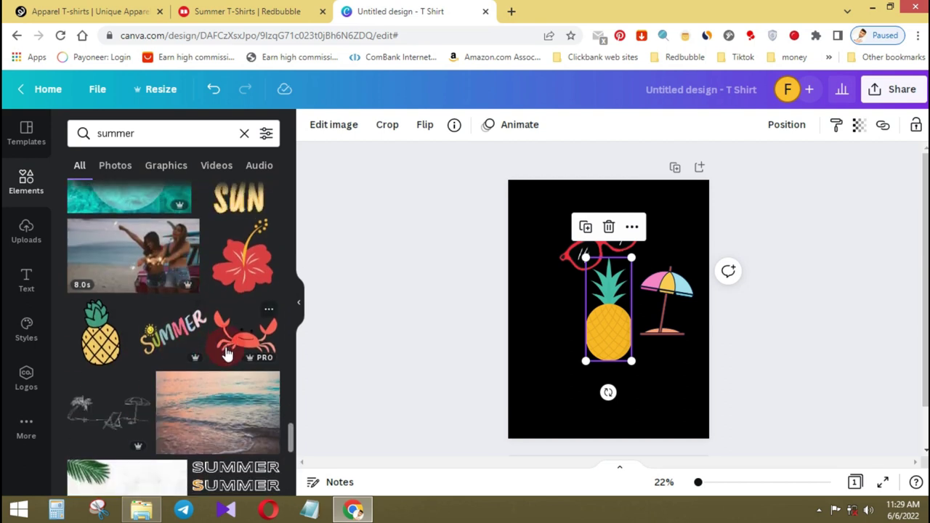
{"action": "scroll", "coordinate": [227, 348], "scroll_direction": "down", "scroll_amount": 1}
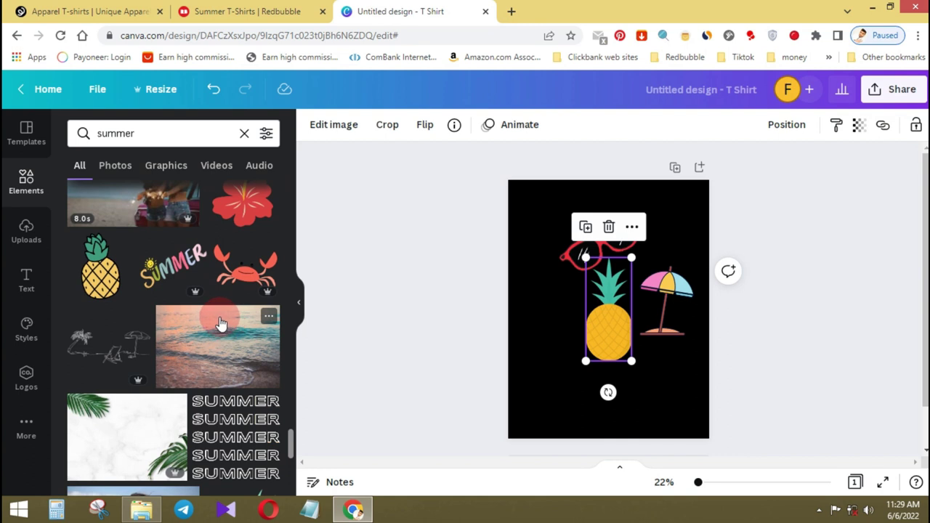
{"action": "scroll", "coordinate": [222, 323], "scroll_direction": "down", "scroll_amount": 3}
{"action": "scroll", "coordinate": [229, 310], "scroll_direction": "down", "scroll_amount": 2}
{"action": "scroll", "coordinate": [229, 310], "scroll_direction": "up", "scroll_amount": 2}
{"action": "left_click", "coordinate": [231, 314]}
{"action": "left_click_drag", "start_coordinate": [602, 328], "coordinate": [559, 408]}
Move the sunglasses to the page's upper left and the umbrella to its upper-right corner, and slightly enlarge the centred pineapple.
{"action": "left_click_drag", "start_coordinate": [591, 245], "coordinate": [554, 222]}
{"action": "left_click_drag", "start_coordinate": [665, 298], "coordinate": [672, 212]}
{"action": "left_click_drag", "start_coordinate": [619, 327], "coordinate": [618, 308]}
{"action": "left_click_drag", "start_coordinate": [637, 345], "coordinate": [619, 322]}
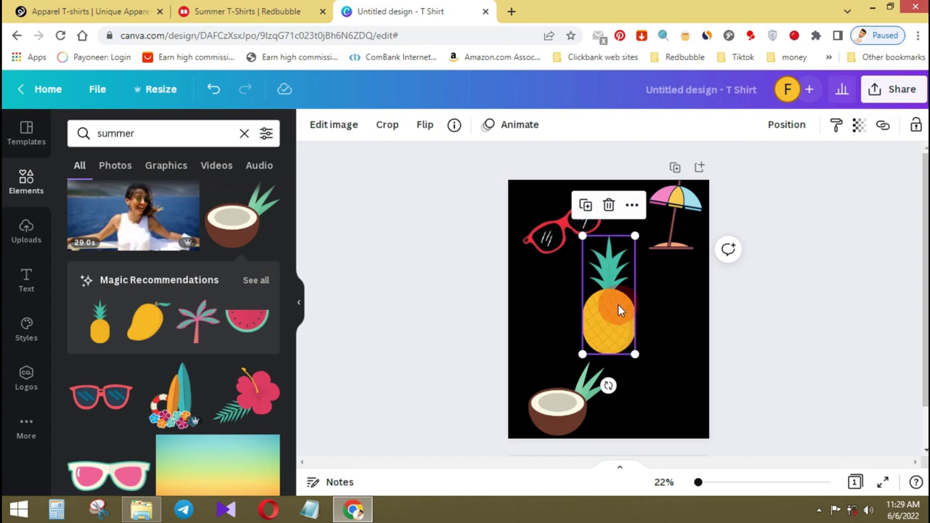
Move the sunglasses so they overlap the pineapple and bring them forward in front of it.
{"action": "left_click", "coordinate": [554, 248]}
{"action": "left_click_drag", "start_coordinate": [568, 234], "coordinate": [582, 284]}
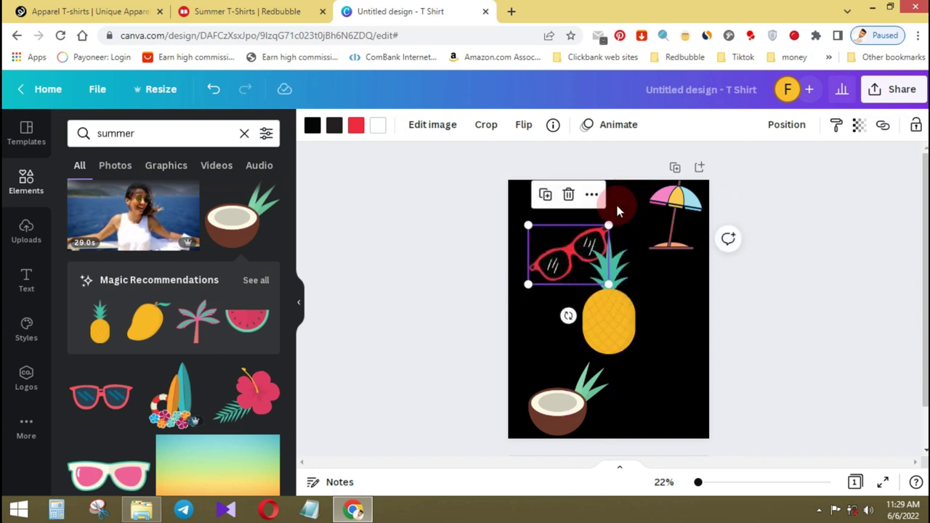
{"action": "left_click", "coordinate": [786, 124]}
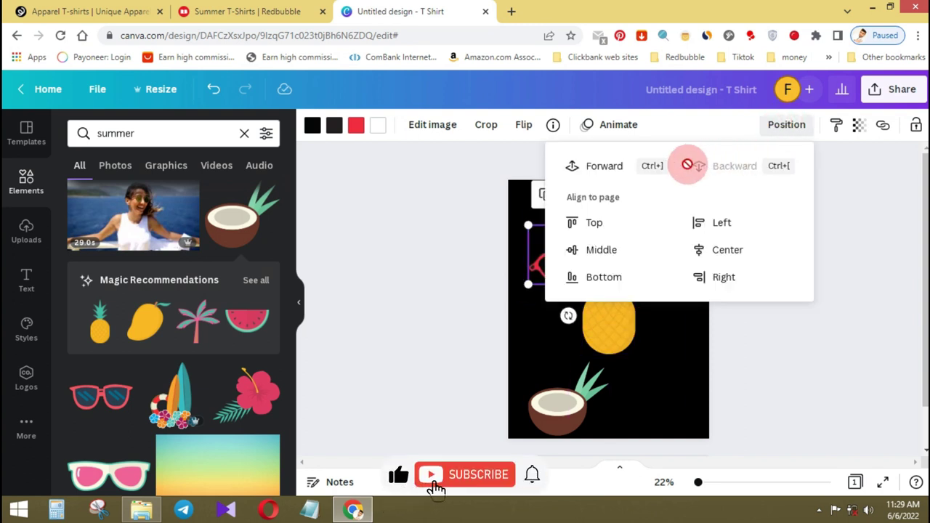
{"action": "left_click", "coordinate": [603, 165]}
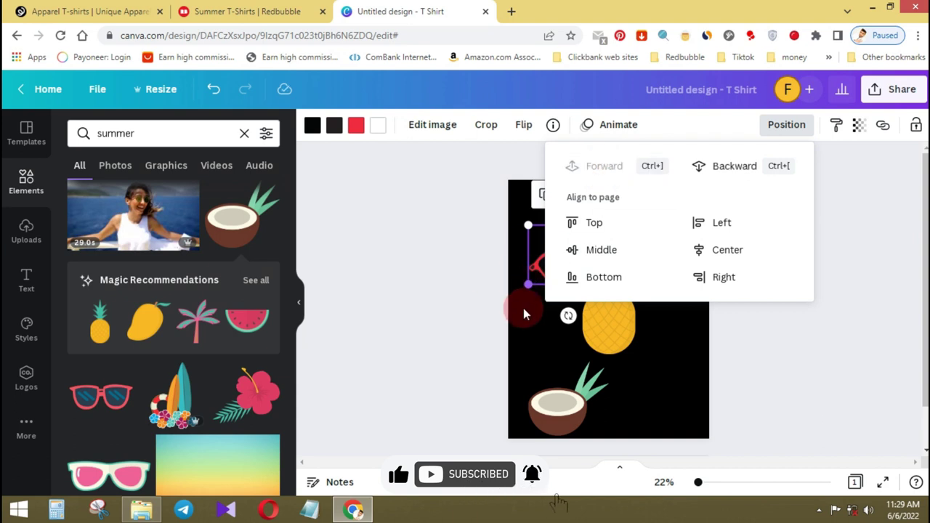
{"action": "left_click", "coordinate": [523, 308]}
Position the sunglasses on the pineapple's body and rotate them until they sit level.
{"action": "left_click_drag", "start_coordinate": [578, 231], "coordinate": [624, 288]}
{"action": "left_click_drag", "start_coordinate": [609, 369], "coordinate": [578, 361]}
{"action": "left_click_drag", "start_coordinate": [604, 313], "coordinate": [604, 320]}
{"action": "mouse_move", "coordinate": [627, 363]}
{"action": "left_mouse_down"}
{"action": "mouse_move", "coordinate": [611, 343]}
{"action": "mouse_move", "coordinate": [618, 312]}
{"action": "left_mouse_up"}
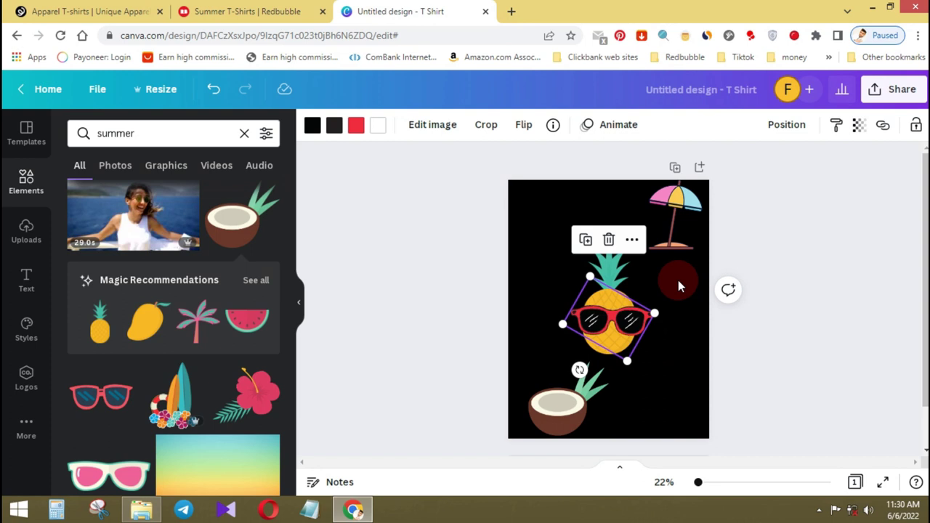
{"action": "left_click", "coordinate": [678, 281]}
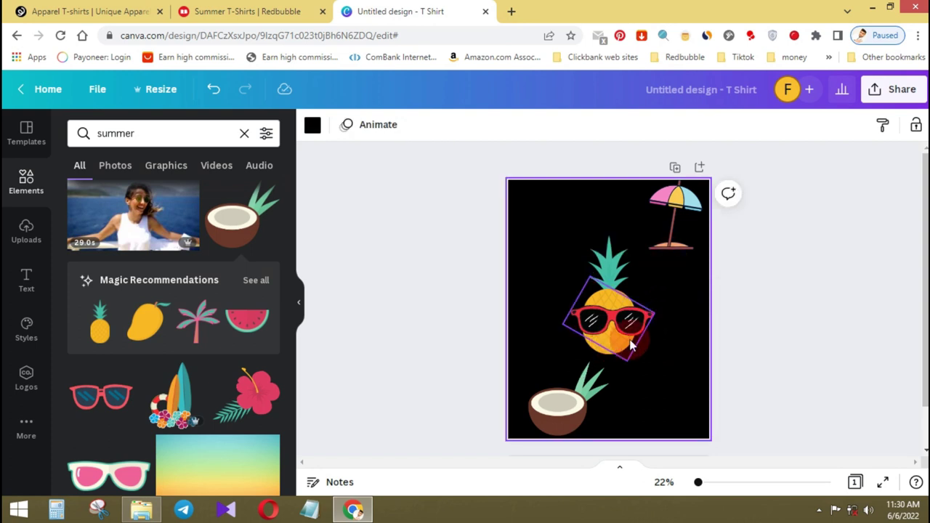
Search the design elements for lips and browse the graphics.
{"action": "scroll", "coordinate": [167, 384], "scroll_direction": "down", "scroll_amount": 2}
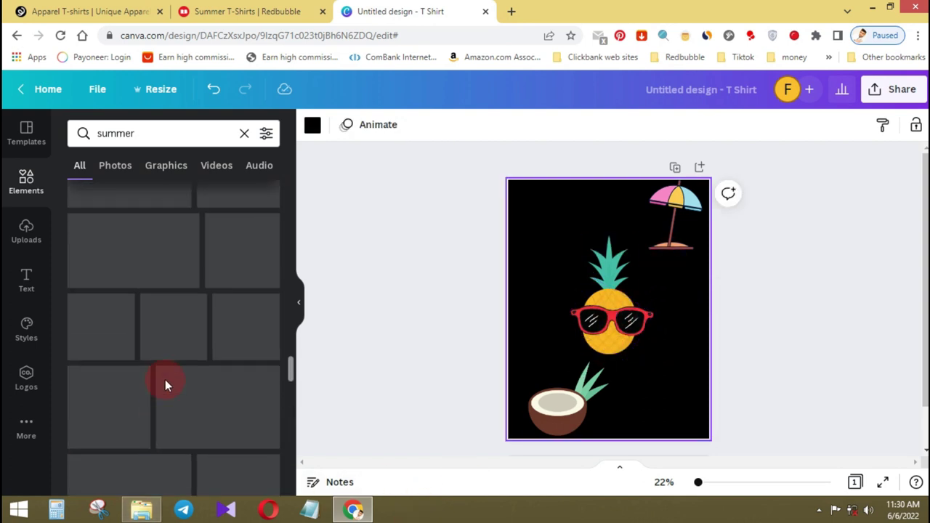
{"action": "left_click", "coordinate": [161, 131]}
{"action": "type", "text": "lips"}
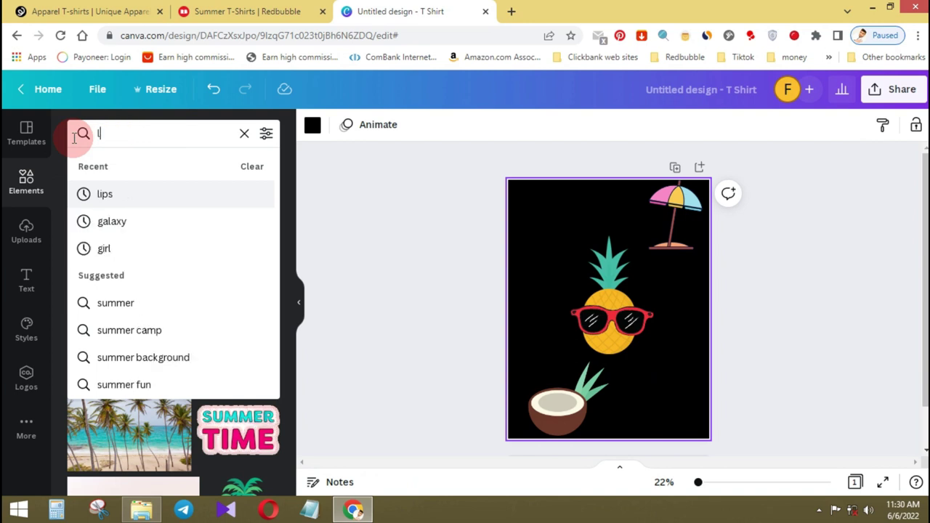
{"action": "left_click", "coordinate": [106, 191]}
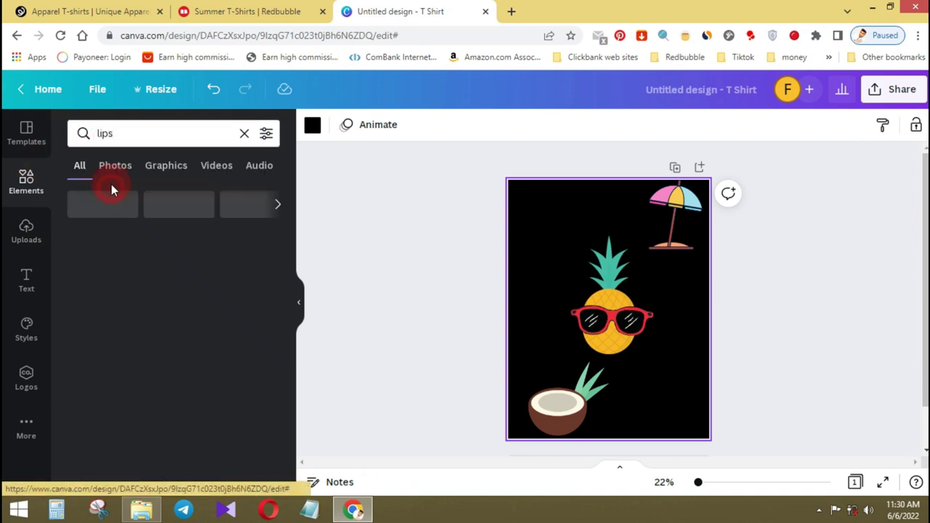
{"action": "scroll", "coordinate": [168, 293], "scroll_direction": "down", "scroll_amount": 5}
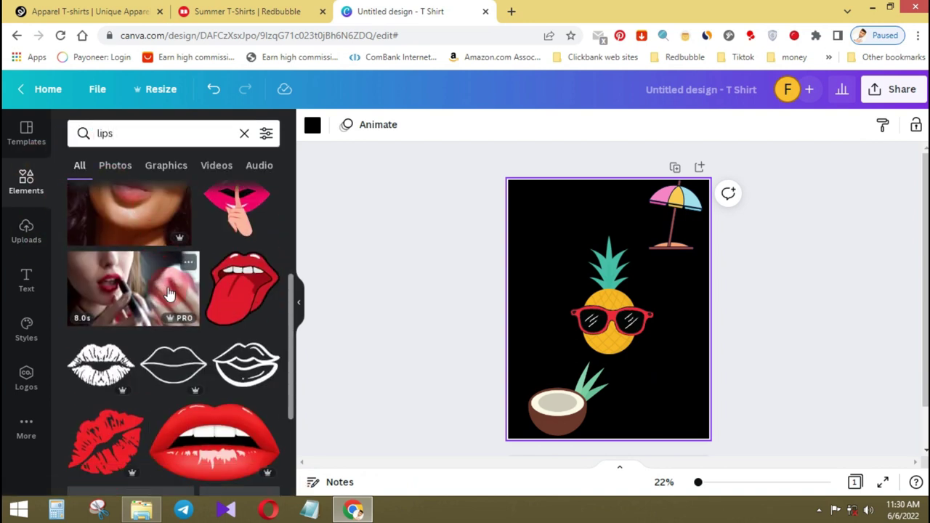
Add the red lips graphic with black outline and place it on the lower part of the pineapple's body.
{"action": "scroll", "coordinate": [238, 390], "scroll_direction": "down", "scroll_amount": 3}
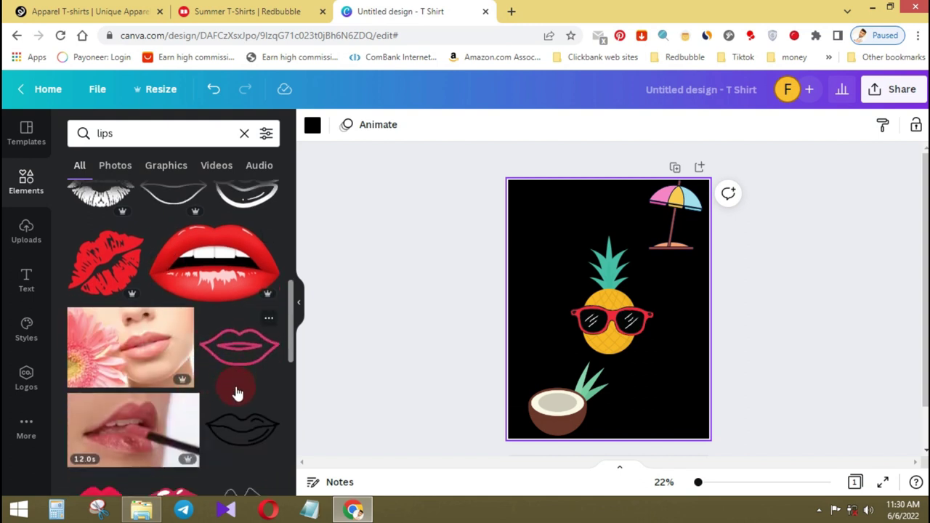
{"action": "scroll", "coordinate": [237, 391], "scroll_direction": "down", "scroll_amount": 6}
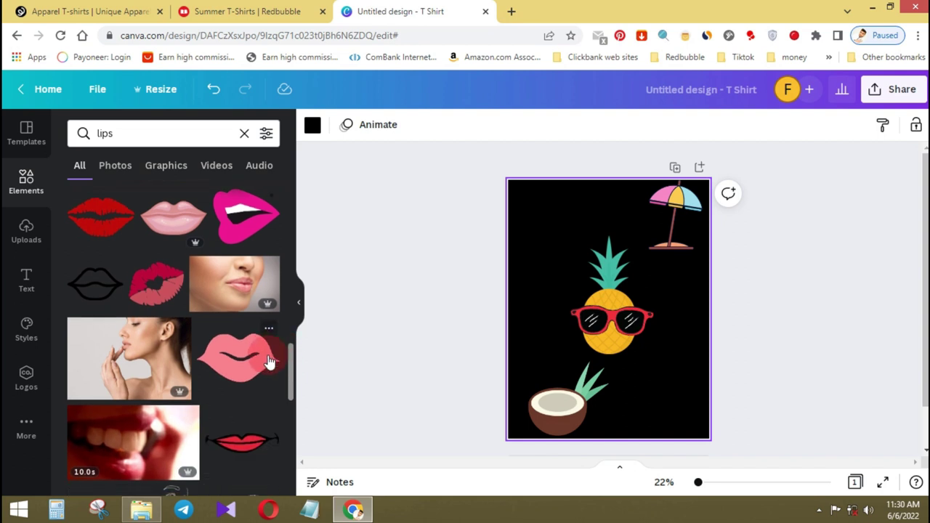
{"action": "scroll", "coordinate": [260, 374], "scroll_direction": "down", "scroll_amount": 1}
{"action": "left_click", "coordinate": [260, 376]}
{"action": "left_click_drag", "start_coordinate": [615, 312], "coordinate": [616, 343]}
Slightly enlarge the pineapple upward and shift the sunglasses to fit its face.
{"action": "left_click", "coordinate": [585, 276]}
{"action": "mouse_move", "coordinate": [581, 233]}
{"action": "left_mouse_down"}
{"action": "mouse_move", "coordinate": [567, 232]}
{"action": "mouse_move", "coordinate": [585, 251]}
{"action": "left_mouse_up"}
{"action": "left_click_drag", "start_coordinate": [622, 320], "coordinate": [616, 311]}
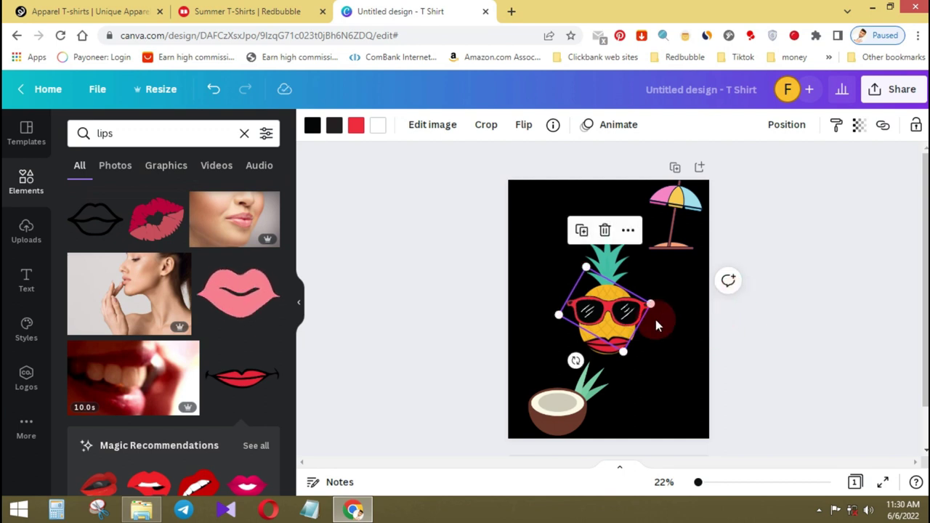
Nudge the lips up so they sit just below the sunglasses within the pineapple's body.
{"action": "left_click", "coordinate": [619, 345]}
{"action": "key", "text": "shift+Up"}
{"action": "key", "text": "shift+Up"}
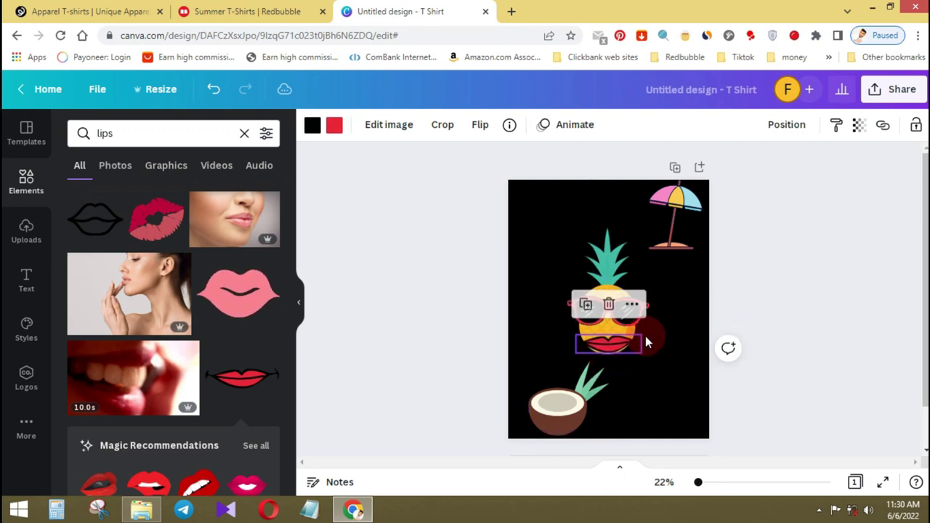
{"action": "left_click", "coordinate": [684, 279]}
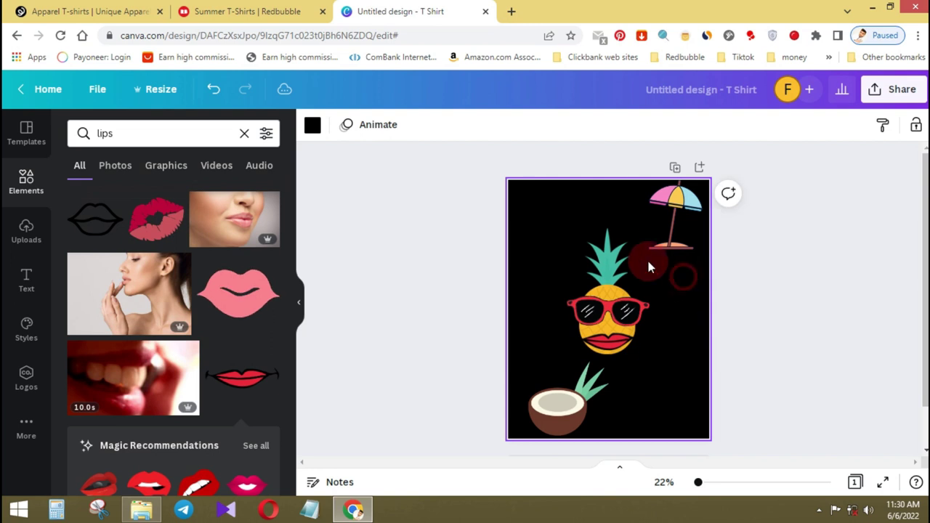
Group the pineapple, sunglasses and lips together and shift the group slightly on the page.
{"action": "left_click_drag", "start_coordinate": [539, 242], "coordinate": [643, 357]}
{"action": "left_click", "coordinate": [763, 125]}
{"action": "mouse_move", "coordinate": [608, 305]}
{"action": "left_mouse_down"}
{"action": "mouse_move", "coordinate": [624, 313]}
{"action": "mouse_move", "coordinate": [616, 302]}
{"action": "left_mouse_up"}
Move the umbrella from the page's upper corner to the right side of the pineapple, overlapping its leaves.
{"action": "left_click", "coordinate": [678, 212]}
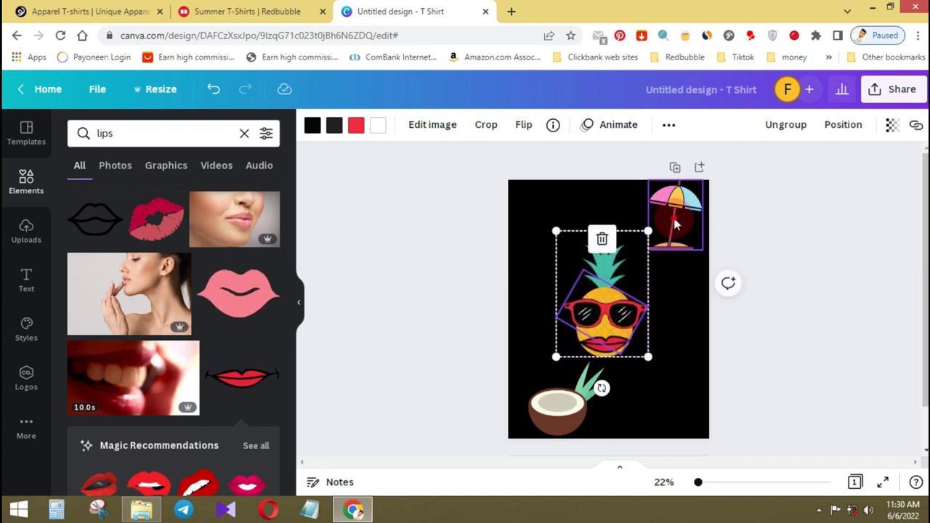
{"action": "left_click_drag", "start_coordinate": [678, 215], "coordinate": [673, 317]}
{"action": "left_click_drag", "start_coordinate": [694, 348], "coordinate": [695, 353]}
{"action": "left_click_drag", "start_coordinate": [678, 316], "coordinate": [643, 293]}
{"action": "mouse_move", "coordinate": [642, 287]}
{"action": "left_mouse_down"}
{"action": "mouse_move", "coordinate": [639, 271]}
{"action": "mouse_move", "coordinate": [648, 278]}
{"action": "left_mouse_up"}
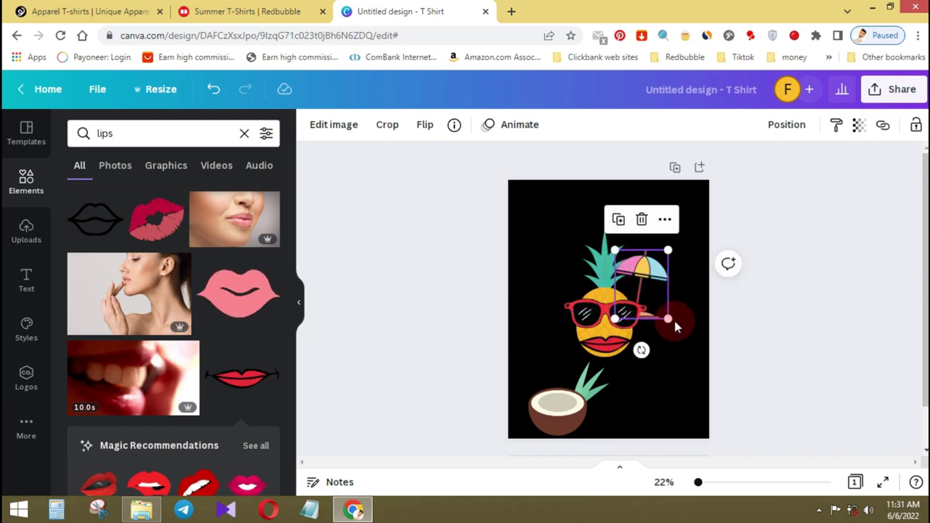
Tilt the umbrella slightly clockwise, enlarge it a little and settle it against the pineapple's right side.
{"action": "mouse_move", "coordinate": [640, 350]}
{"action": "left_mouse_down"}
{"action": "mouse_move", "coordinate": [628, 357]}
{"action": "mouse_move", "coordinate": [627, 349]}
{"action": "left_mouse_up"}
{"action": "left_click_drag", "start_coordinate": [644, 275], "coordinate": [640, 279]}
{"action": "left_click_drag", "start_coordinate": [658, 336], "coordinate": [681, 361]}
{"action": "left_click_drag", "start_coordinate": [643, 289], "coordinate": [645, 290]}
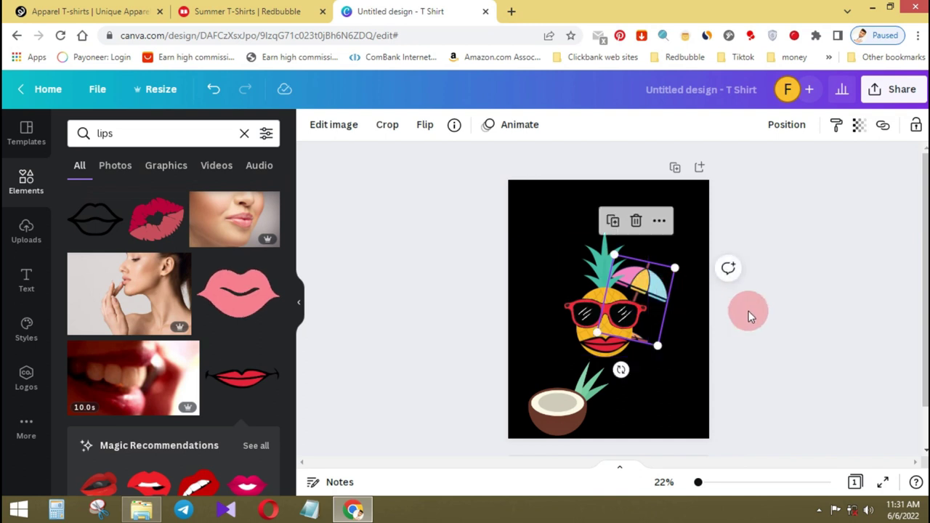
{"action": "left_click", "coordinate": [738, 318]}
Shrink the coconut and move it beside the pineapple's left side.
{"action": "left_click", "coordinate": [569, 388]}
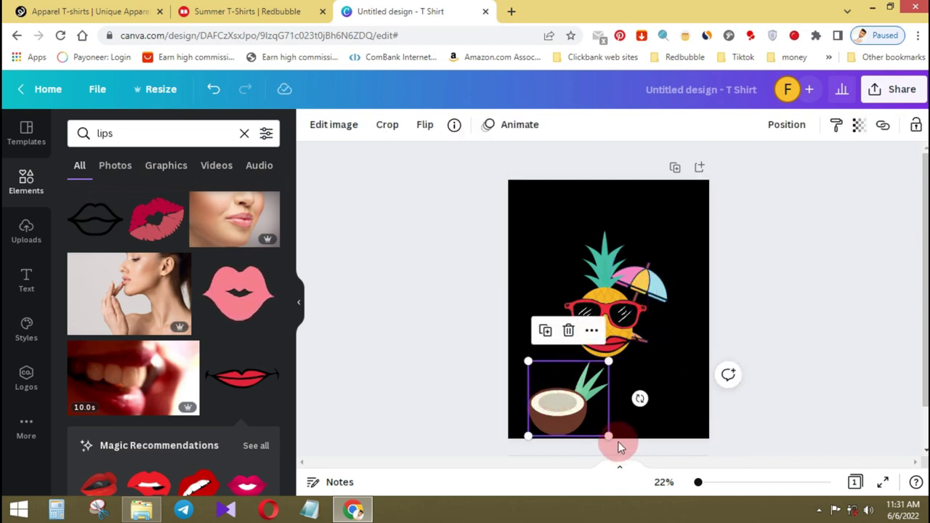
{"action": "left_click_drag", "start_coordinate": [607, 437], "coordinate": [554, 345]}
{"action": "left_click_drag", "start_coordinate": [545, 376], "coordinate": [548, 379]}
{"action": "left_click", "coordinate": [571, 258]}
{"action": "left_click", "coordinate": [467, 192]}
Flip the coconut horizontally and tilt it so it rests just left of the pineapple's face.
{"action": "left_click", "coordinate": [541, 350]}
{"action": "left_click", "coordinate": [425, 124]}
{"action": "left_click", "coordinate": [444, 161]}
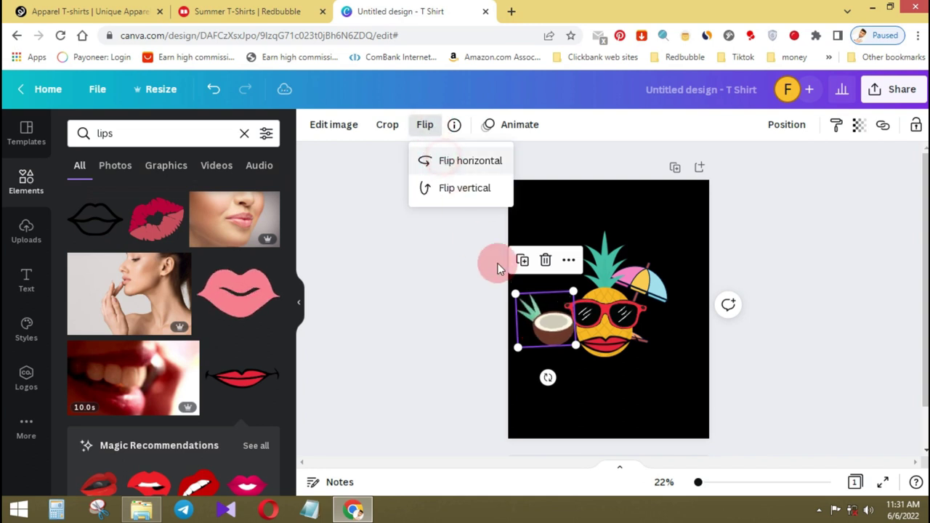
{"action": "left_click_drag", "start_coordinate": [548, 339], "coordinate": [546, 339]}
{"action": "left_click_drag", "start_coordinate": [546, 380], "coordinate": [555, 379]}
{"action": "left_click", "coordinate": [566, 327]}
{"action": "left_click", "coordinate": [542, 331]}
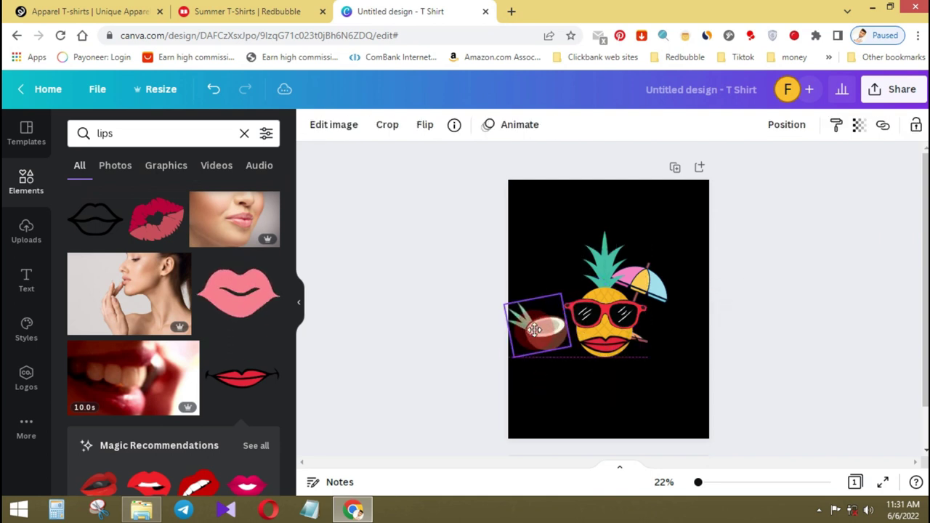
{"action": "left_click", "coordinate": [806, 276]}
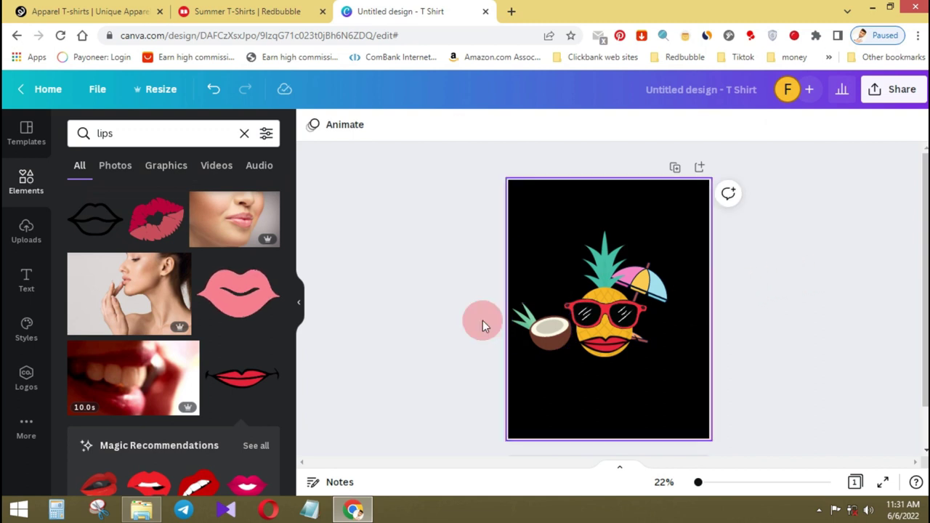
Add the red camper van with surfboards from the recently used elements and place it right of the pineapple.
{"action": "scroll", "coordinate": [181, 271], "scroll_direction": "down", "scroll_amount": 5}
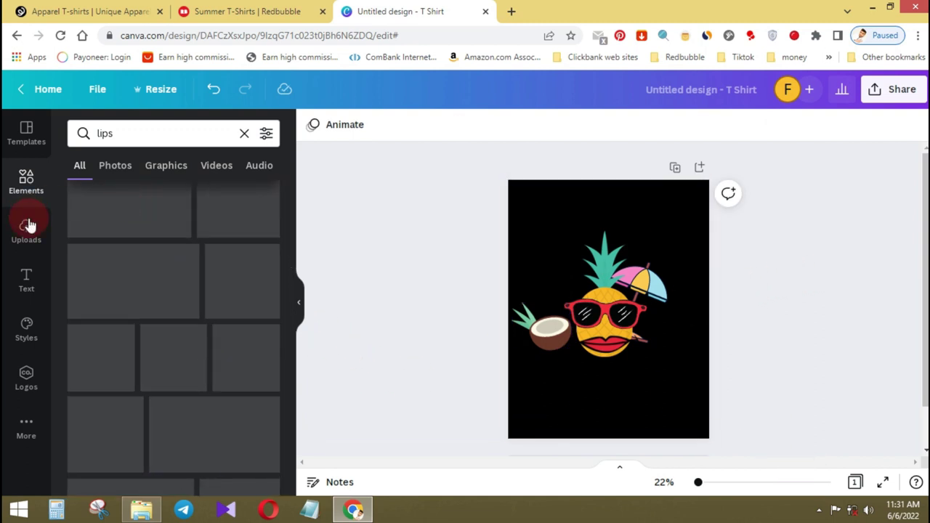
{"action": "left_click", "coordinate": [26, 178]}
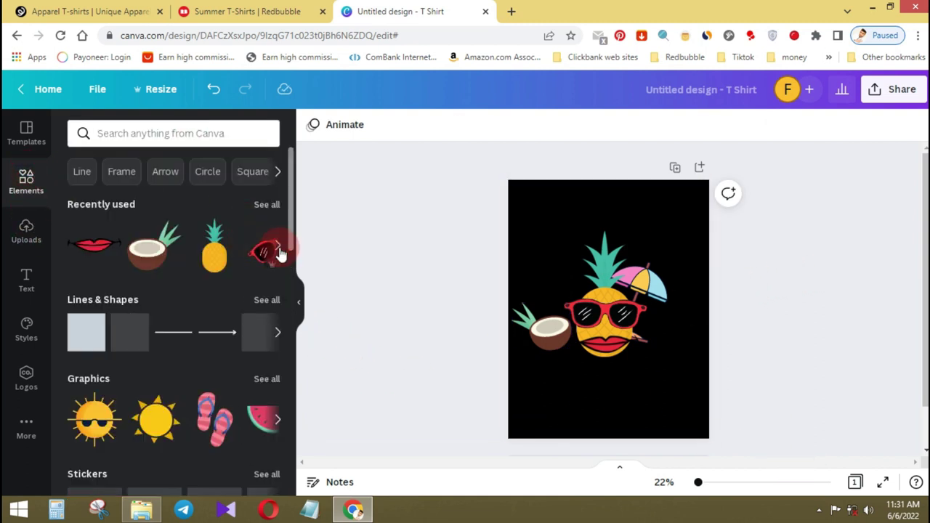
{"action": "left_click", "coordinate": [270, 204]}
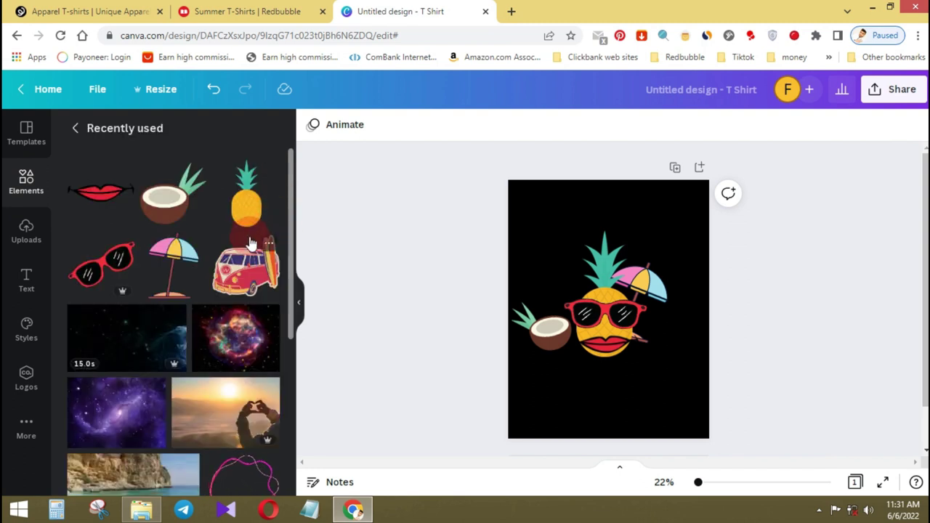
{"action": "left_click", "coordinate": [241, 287]}
{"action": "left_click_drag", "start_coordinate": [610, 338], "coordinate": [643, 356]}
Adjust the positions of the pineapple group and the camper van so they sit side by side without crowding.
{"action": "left_click", "coordinate": [614, 331]}
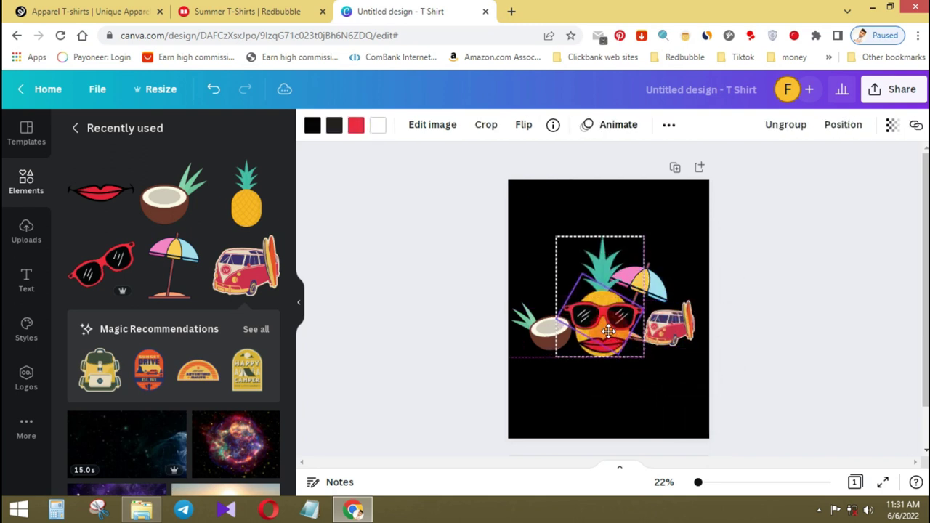
{"action": "left_click", "coordinate": [665, 324]}
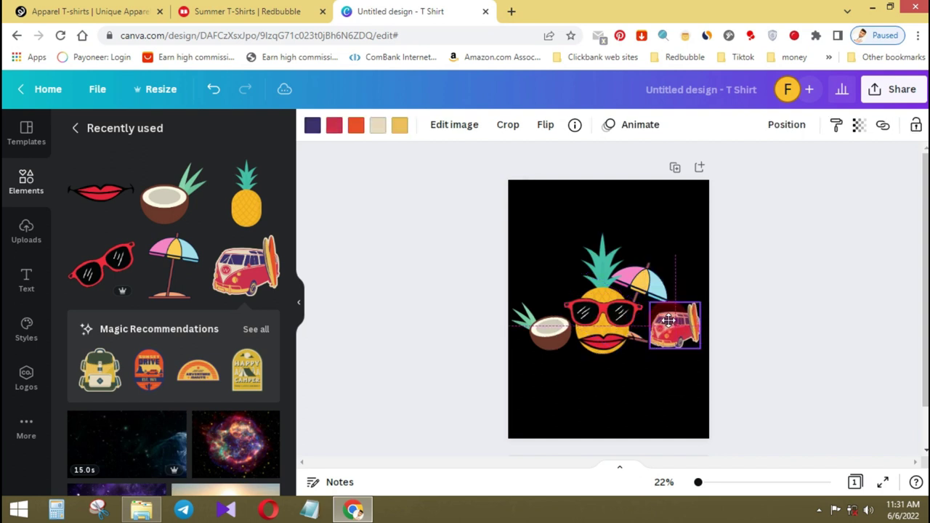
{"action": "left_click", "coordinate": [789, 274]}
{"action": "left_click_drag", "start_coordinate": [685, 330], "coordinate": [690, 332]}
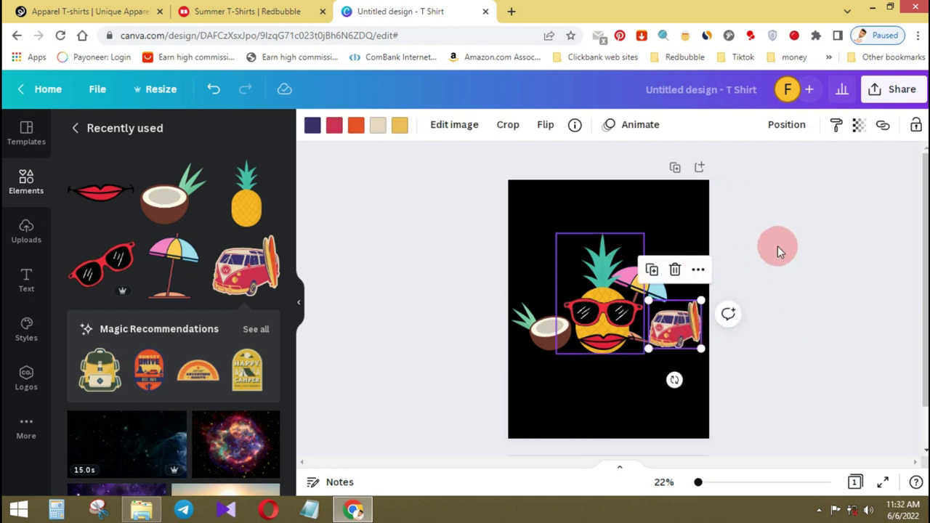
{"action": "left_click", "coordinate": [866, 242]}
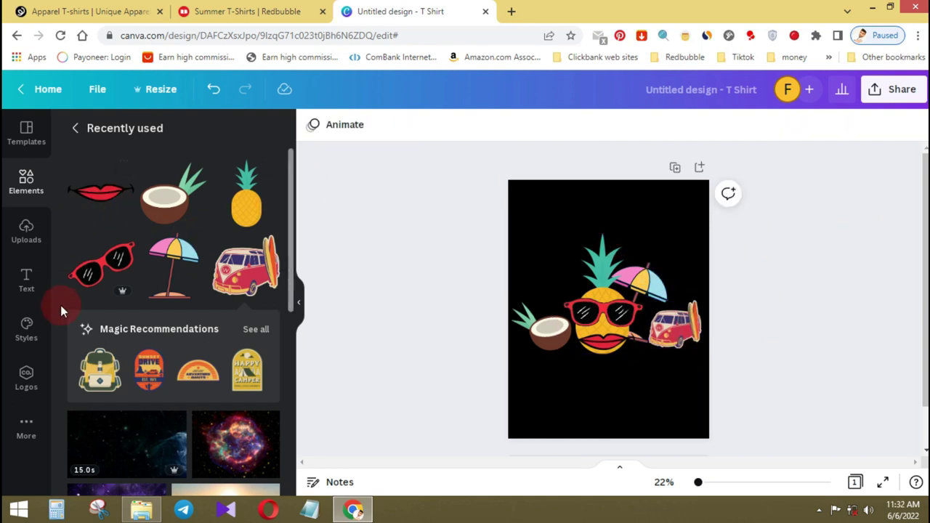
Add a heading reading "IM So Ready" and move it to the top of the page above the pineapple.
{"action": "left_click", "coordinate": [26, 290]}
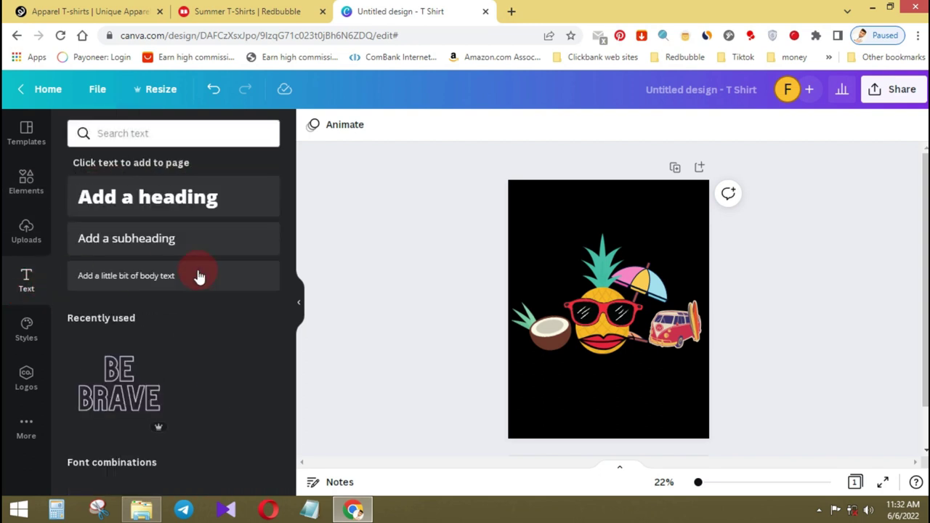
{"action": "left_click", "coordinate": [149, 202]}
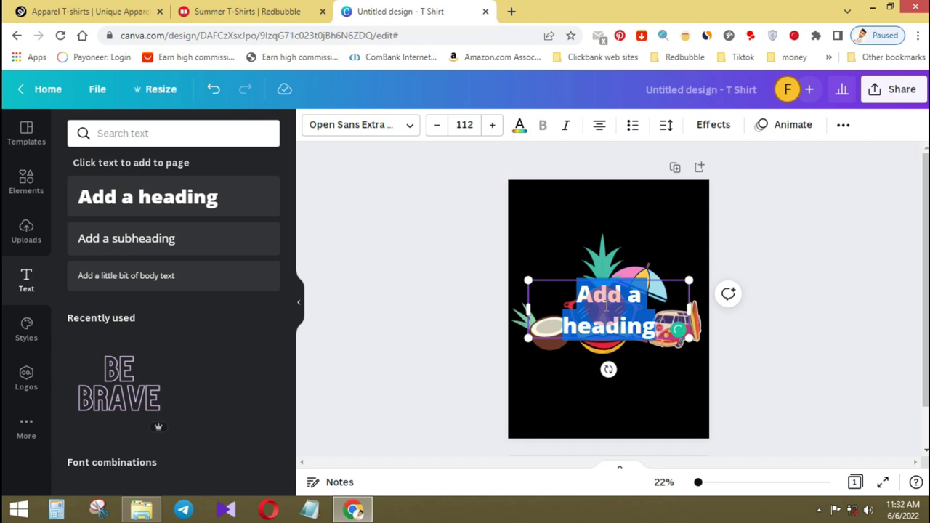
{"action": "type", "text": "IM So Ready"}
{"action": "left_click_drag", "start_coordinate": [615, 305], "coordinate": [619, 249]}
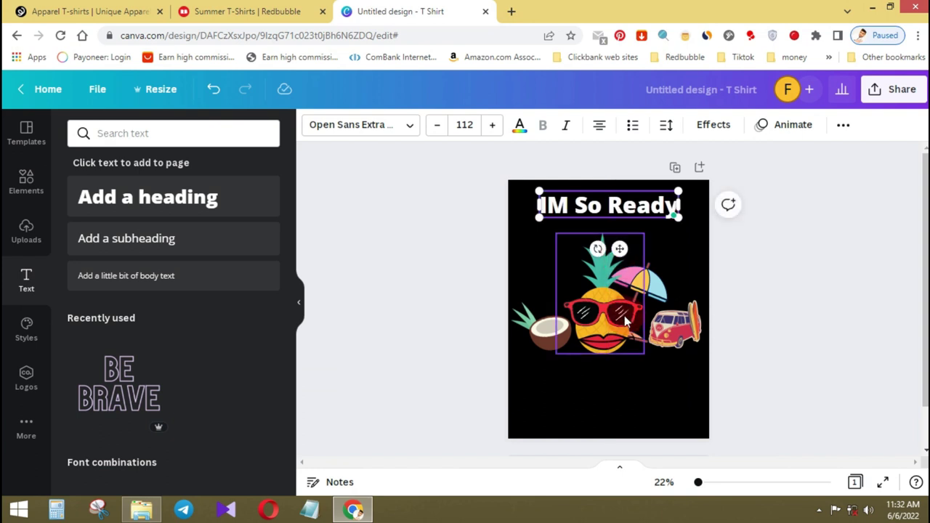
Group the pineapple, umbrella, coconut and van, and shift the group slightly right and down.
{"action": "left_click", "coordinate": [677, 329]}
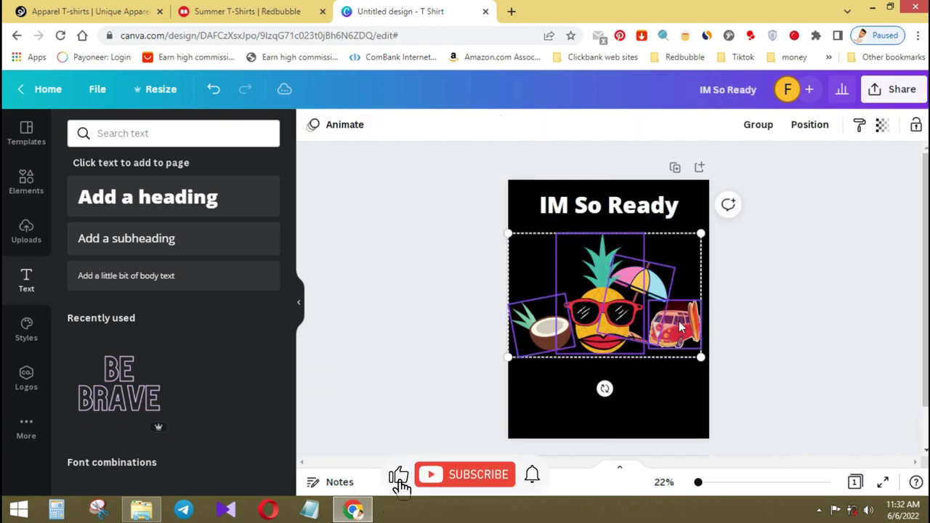
{"action": "left_click", "coordinate": [758, 124]}
{"action": "left_click_drag", "start_coordinate": [648, 329], "coordinate": [655, 335]}
{"action": "left_click", "coordinate": [776, 314]}
Change the font of the "IM So Ready" heading to League Spartan.
{"action": "left_click", "coordinate": [665, 203]}
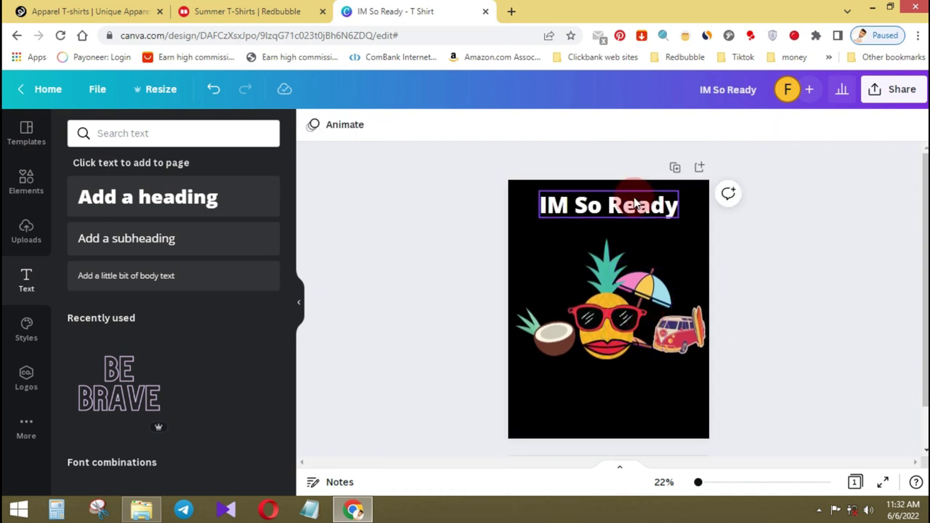
{"action": "left_click", "coordinate": [654, 210]}
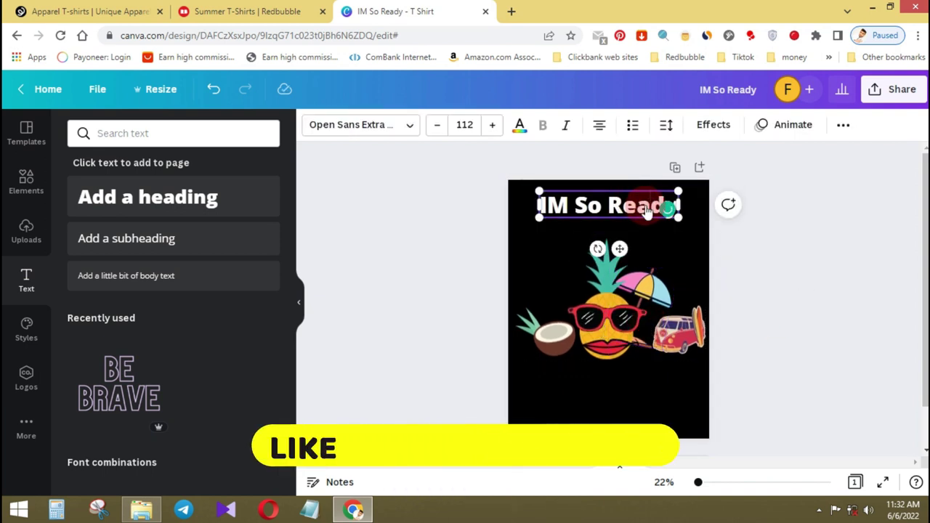
{"action": "double_click", "coordinate": [592, 204]}
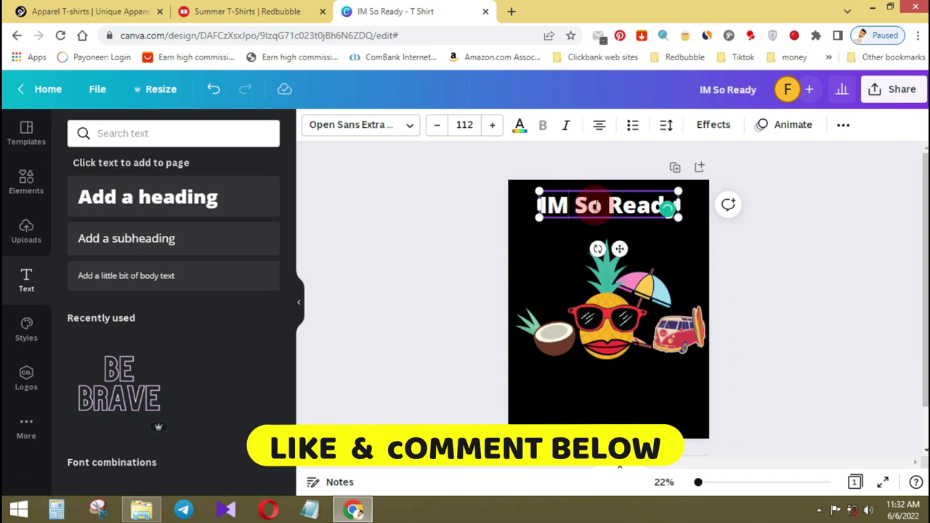
{"action": "left_click", "coordinate": [799, 214]}
{"action": "left_click", "coordinate": [637, 226]}
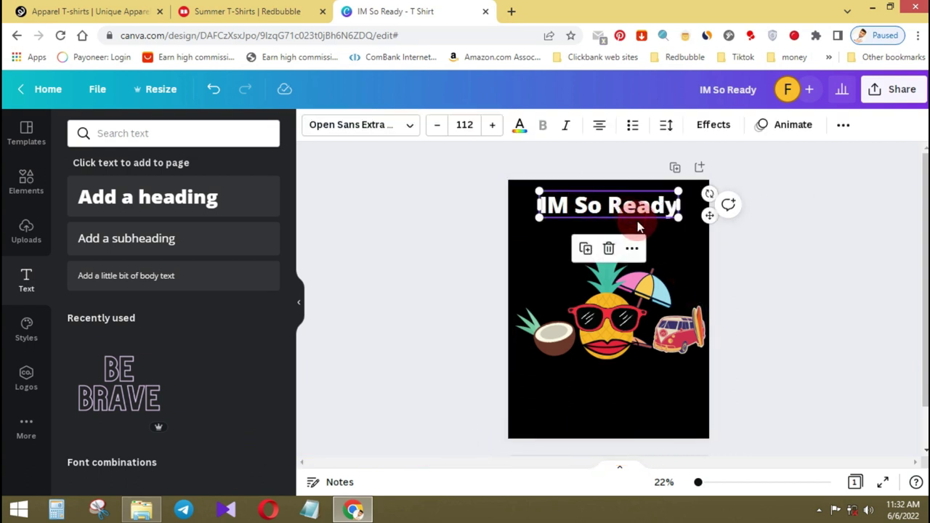
{"action": "left_click", "coordinate": [377, 137]}
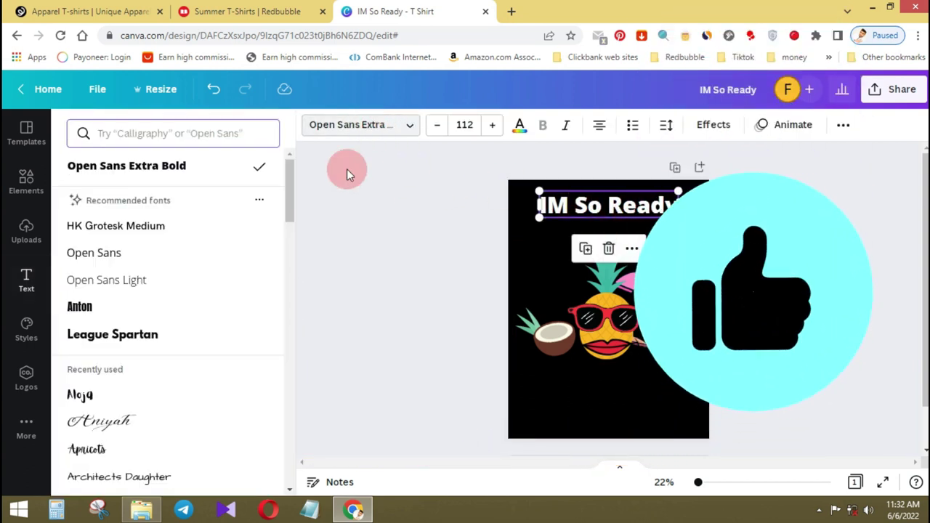
{"action": "left_click", "coordinate": [180, 348]}
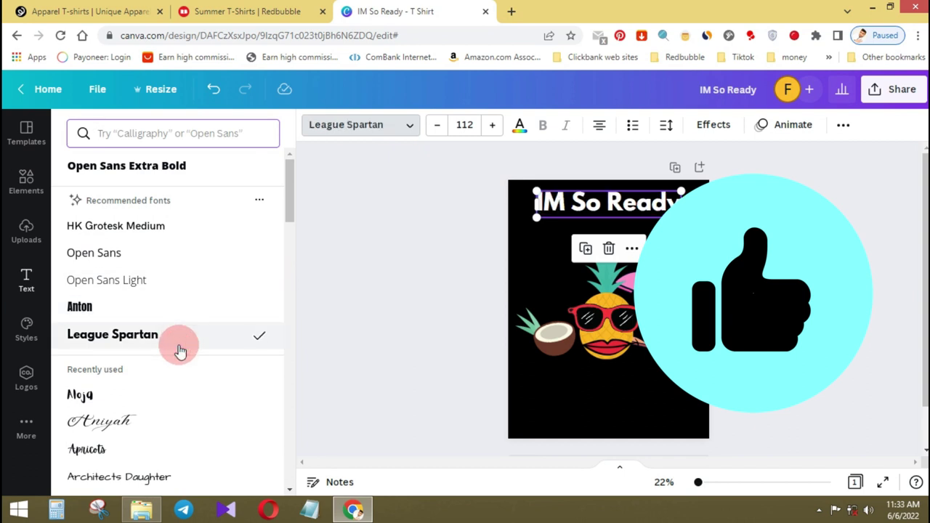
{"action": "scroll", "coordinate": [190, 259], "scroll_direction": "down", "scroll_amount": 1}
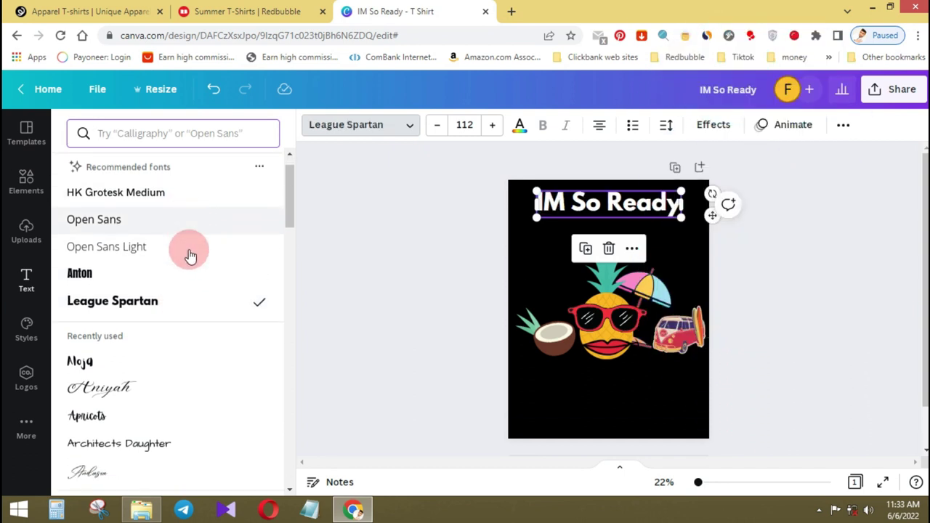
{"action": "scroll", "coordinate": [188, 256], "scroll_direction": "down", "scroll_amount": 1}
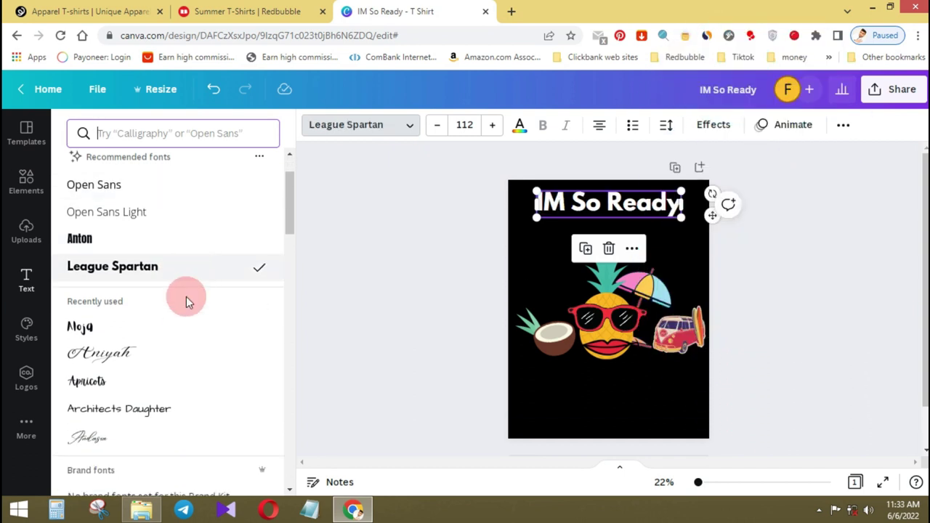
{"action": "left_click", "coordinate": [919, 243]}
{"action": "left_click", "coordinate": [774, 247]}
Move the "IM So Ready" heading down slightly from the page's top edge.
{"action": "left_click", "coordinate": [622, 211]}
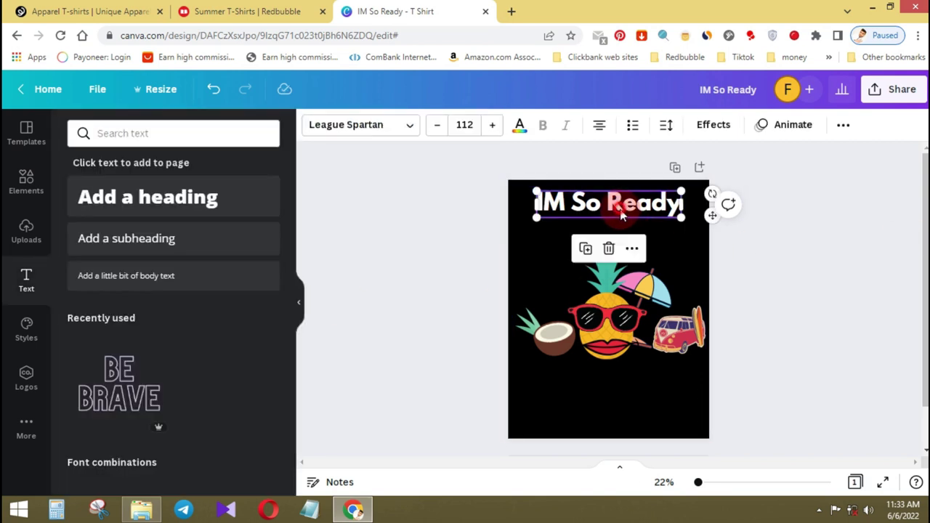
{"action": "left_click_drag", "start_coordinate": [622, 212], "coordinate": [622, 216]}
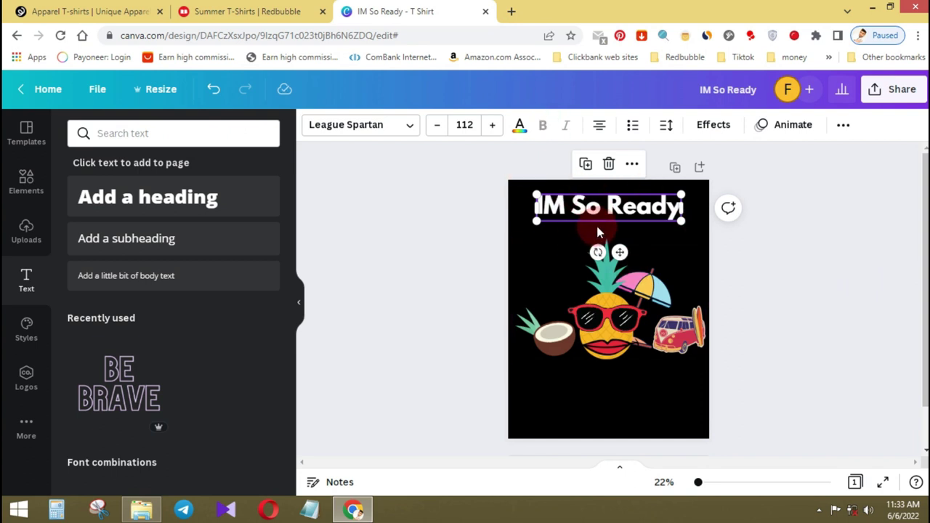
{"action": "left_click", "coordinate": [815, 208]}
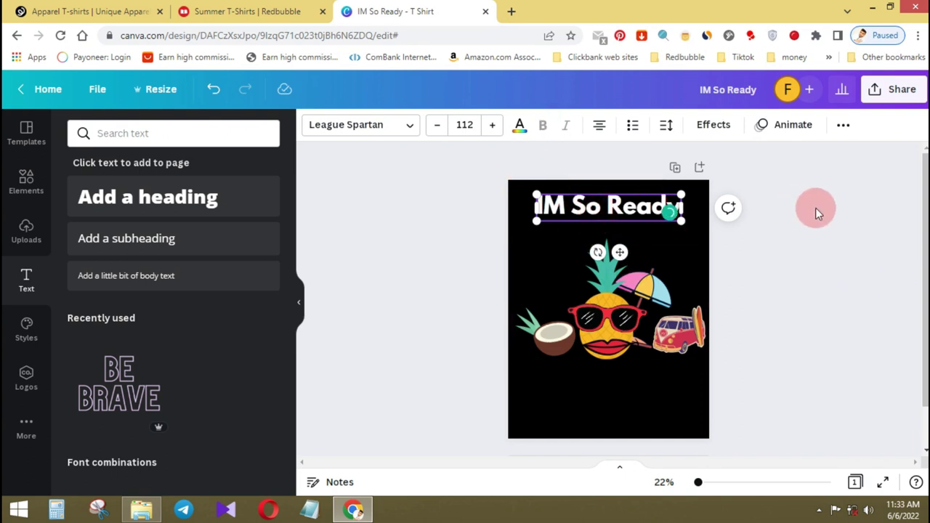
Bend the "IM So Ready" heading into a gentle arch with the Curve text effect and enlarge it to font size 132.
{"action": "left_click", "coordinate": [616, 213]}
{"action": "left_click", "coordinate": [714, 125]}
{"action": "scroll", "coordinate": [162, 276], "scroll_direction": "down", "scroll_amount": 2}
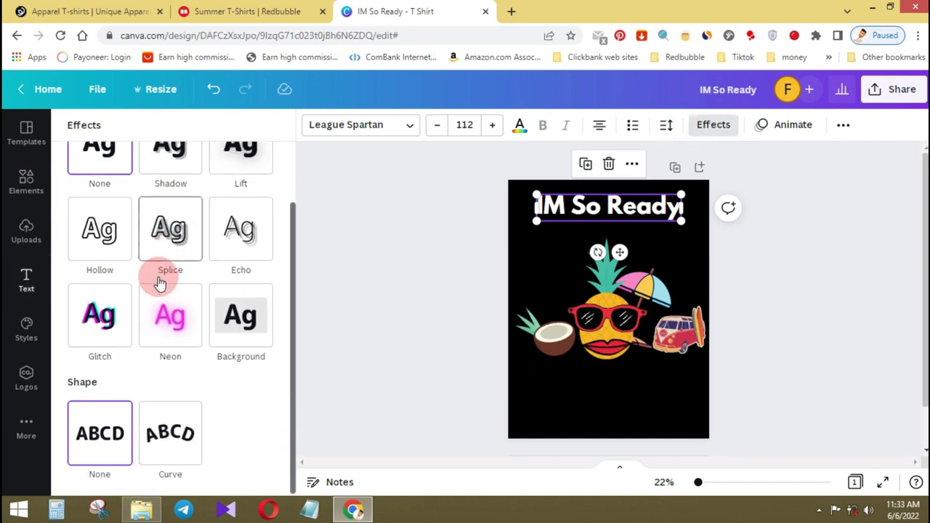
{"action": "left_click", "coordinate": [169, 436]}
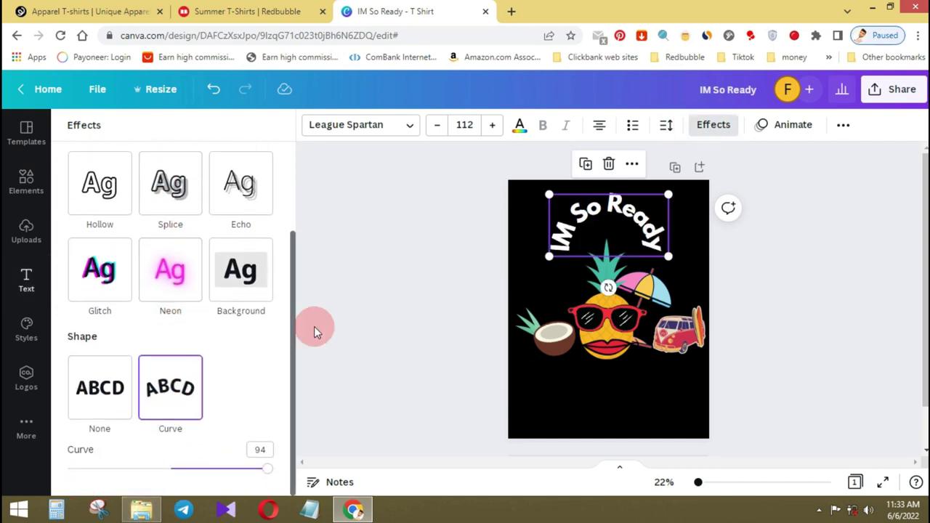
{"action": "left_click_drag", "start_coordinate": [668, 256], "coordinate": [690, 262]}
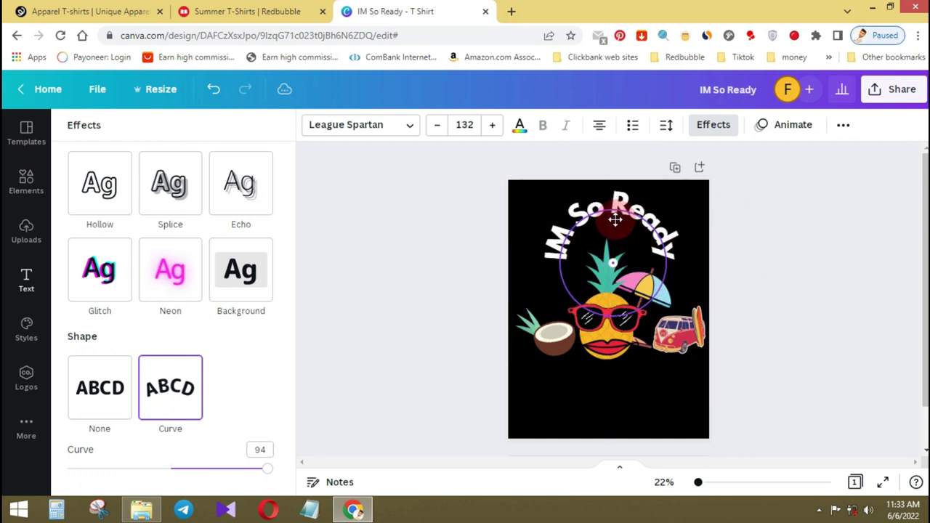
{"action": "left_click_drag", "start_coordinate": [265, 473], "coordinate": [233, 473]}
{"action": "left_click", "coordinate": [674, 338]}
Position the arched "IM So Ready" heading centrally above the pineapple, close to the page's top edge.
{"action": "left_click", "coordinate": [643, 227]}
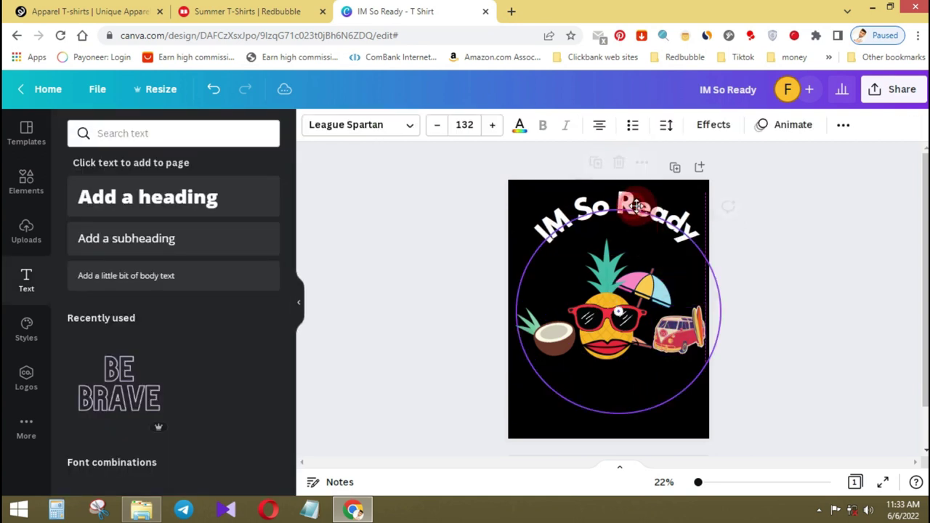
{"action": "left_click", "coordinate": [836, 286]}
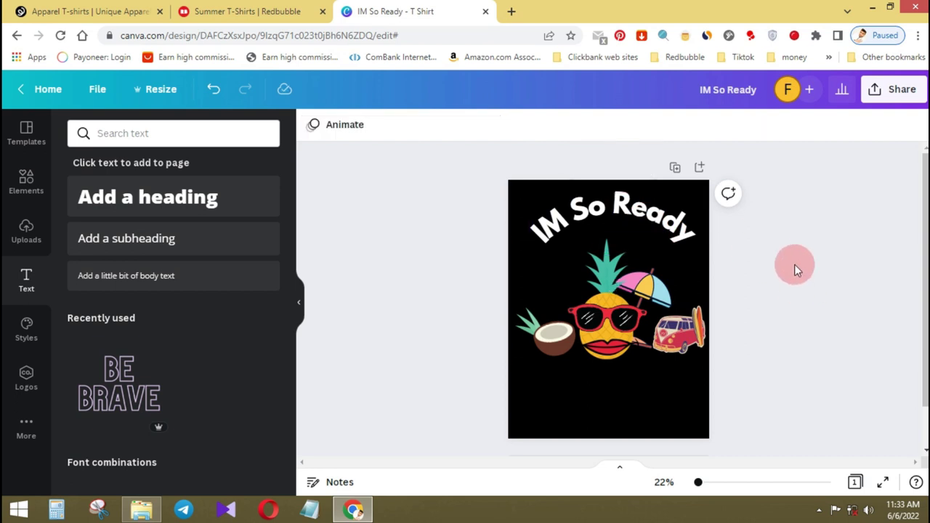
{"action": "left_click_drag", "start_coordinate": [632, 210], "coordinate": [635, 208]}
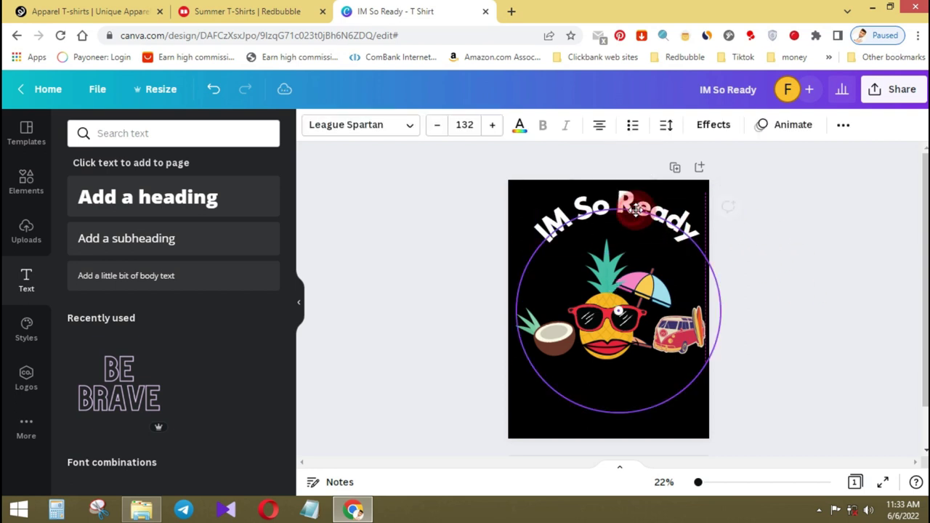
{"action": "left_click", "coordinate": [862, 249]}
{"action": "left_click", "coordinate": [623, 209]}
{"action": "left_click_drag", "start_coordinate": [622, 207], "coordinate": [612, 202]}
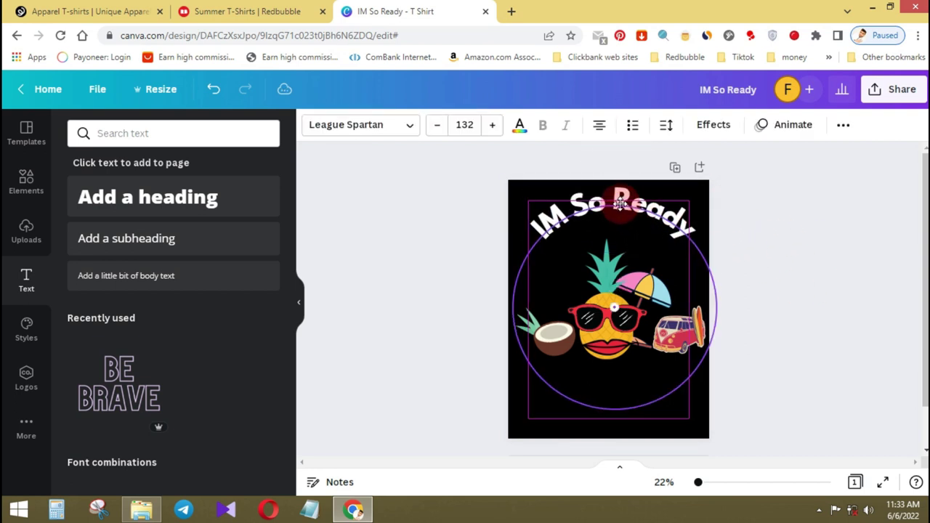
{"action": "left_click", "coordinate": [809, 276]}
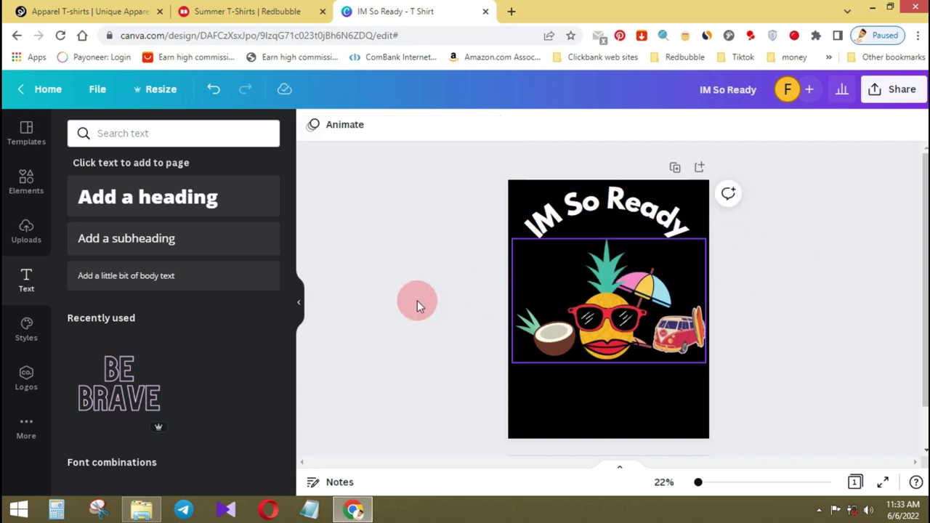
Add a subheading reading "FOR" just beneath the arched heading and set its font size to 90.
{"action": "left_click", "coordinate": [149, 234]}
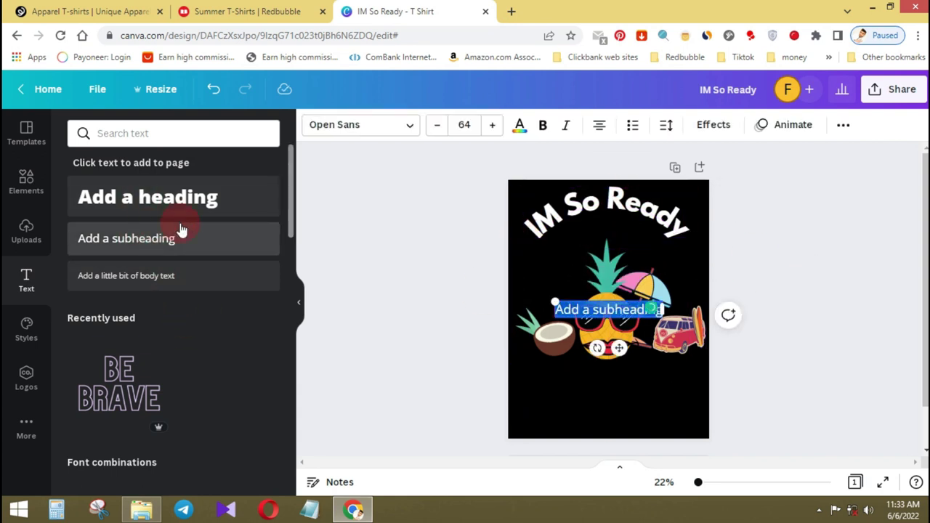
{"action": "key", "text": "BackSpace"}
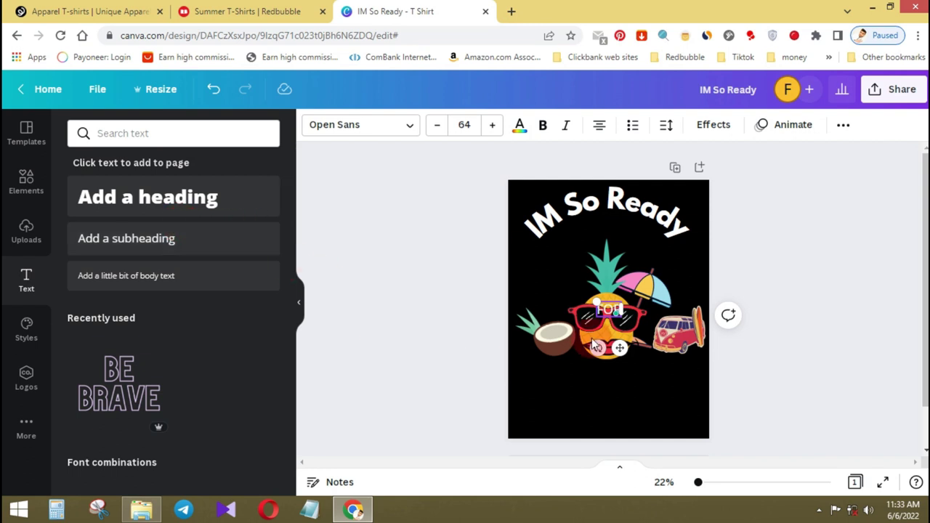
{"action": "left_click_drag", "start_coordinate": [611, 308], "coordinate": [618, 255]}
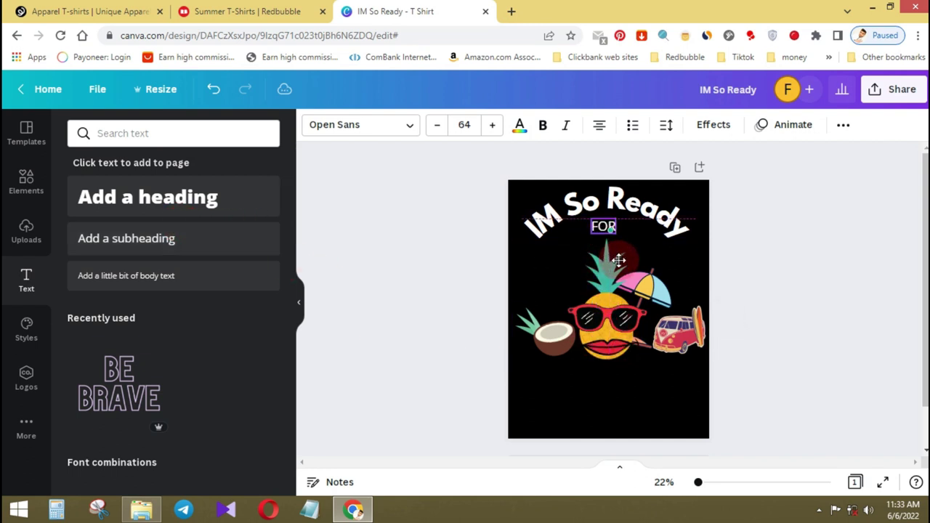
{"action": "left_click", "coordinate": [519, 142]}
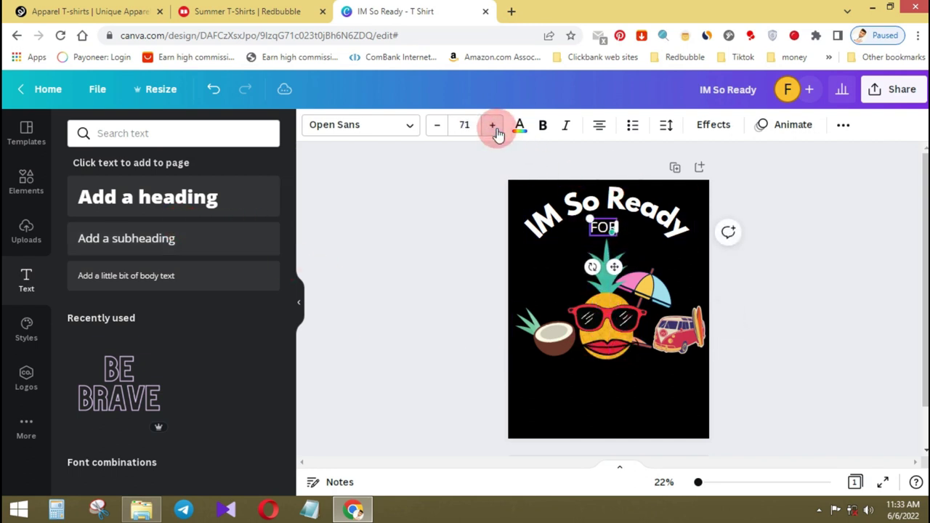
{"action": "left_click", "coordinate": [493, 125]}
{"action": "left_click", "coordinate": [456, 251]}
{"action": "left_click", "coordinate": [606, 227]}
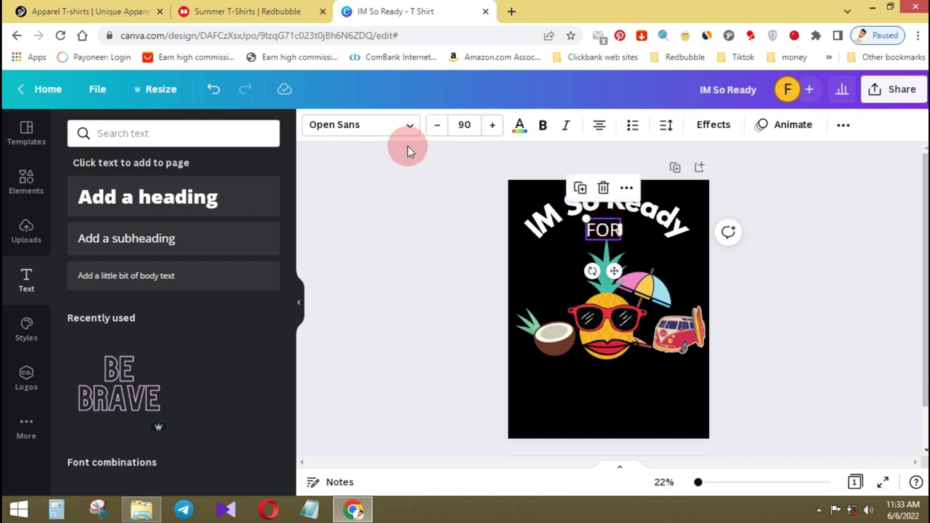
Change the font of the "FOR" text to Apricots.
{"action": "left_click", "coordinate": [400, 129]}
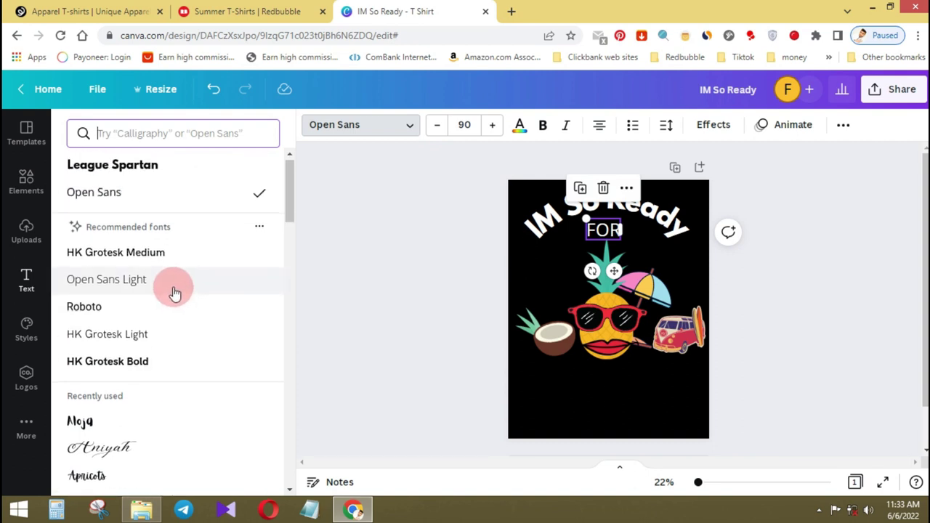
{"action": "scroll", "coordinate": [171, 295], "scroll_direction": "down", "scroll_amount": 2}
{"action": "left_click", "coordinate": [789, 266]}
{"action": "left_click", "coordinate": [611, 231]}
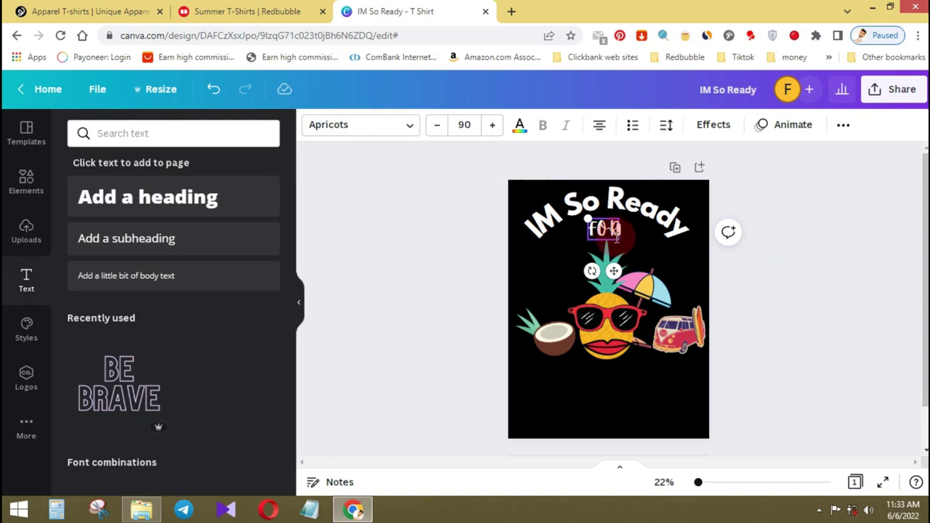
{"action": "left_click", "coordinate": [742, 242]}
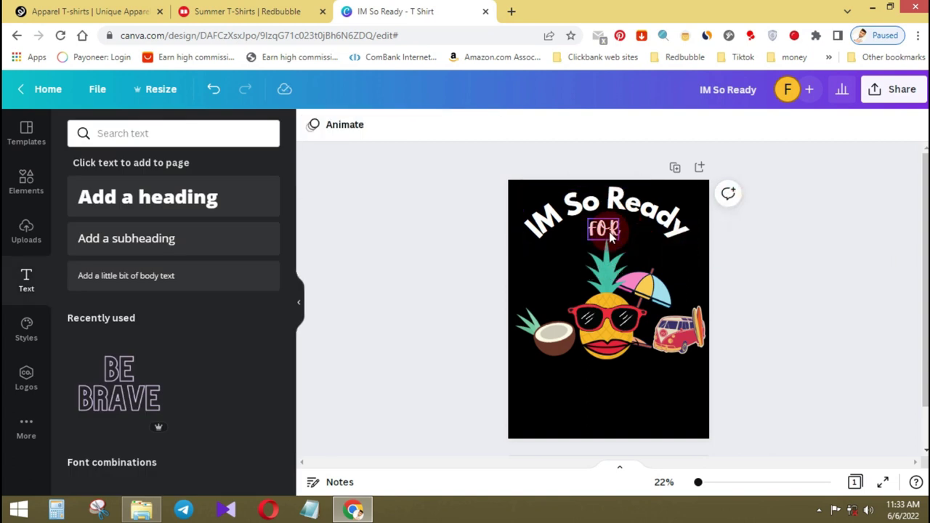
Add a heading reading "SUMMER", enlarge it to font size 139 and place it below the pineapple artwork.
{"action": "left_click", "coordinate": [158, 203]}
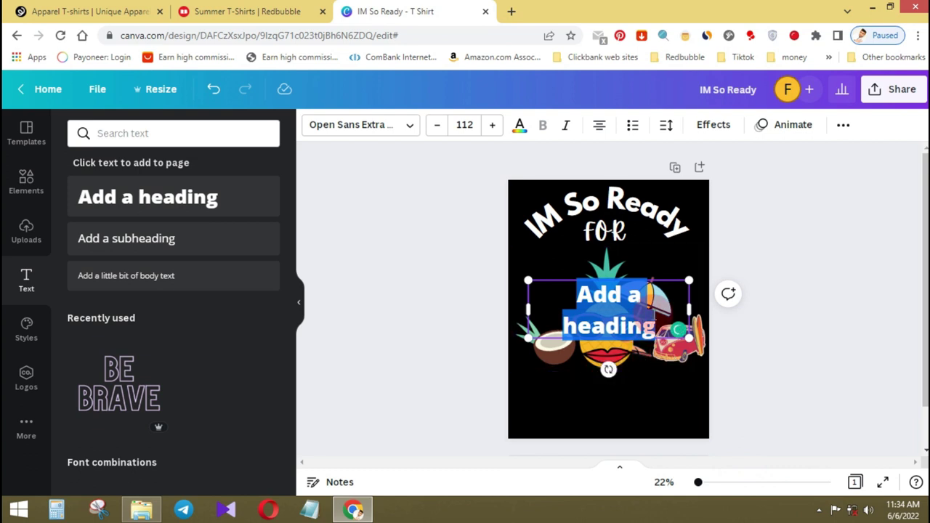
{"action": "type", "text": "SUMM"}
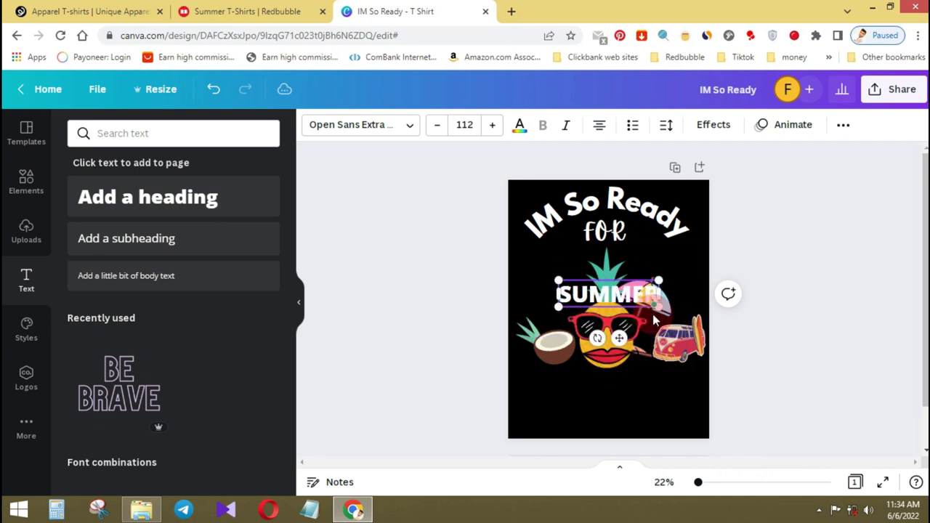
{"action": "type", "text": "ER"}
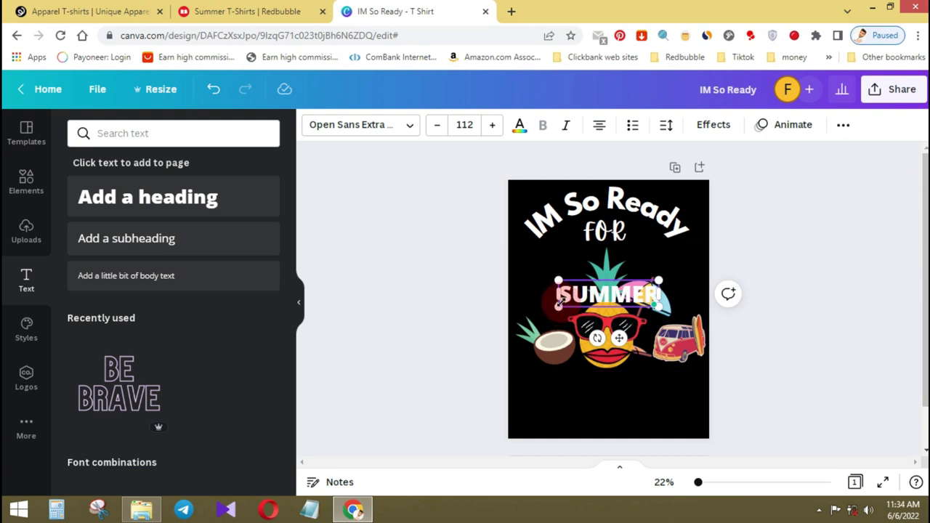
{"action": "left_click_drag", "start_coordinate": [558, 306], "coordinate": [537, 312]}
{"action": "left_click_drag", "start_coordinate": [616, 345], "coordinate": [619, 446]}
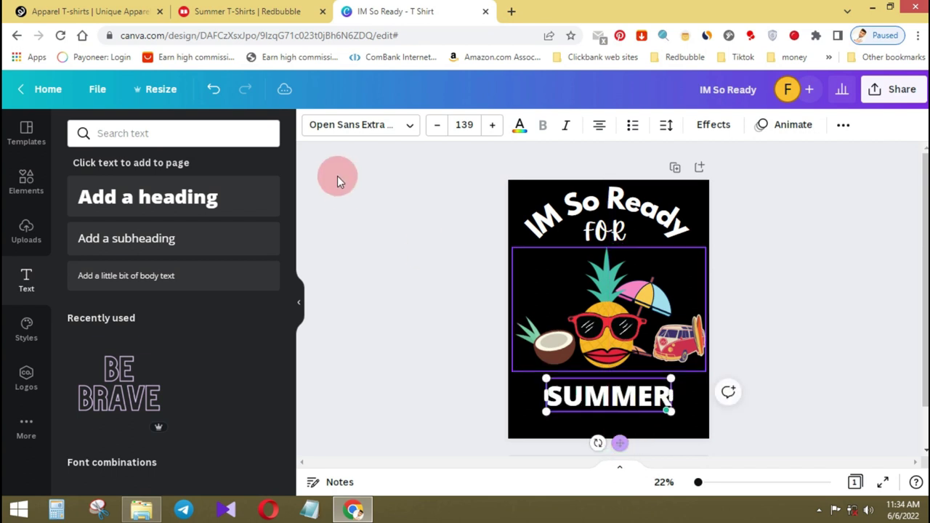
Change the font of the "SUMMER" heading to Aloja.
{"action": "left_click", "coordinate": [397, 140]}
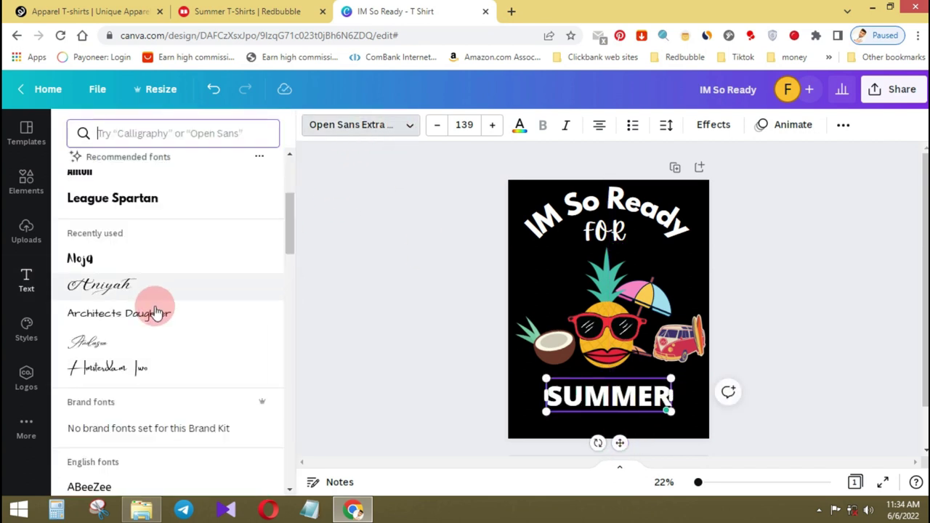
{"action": "scroll", "coordinate": [160, 315], "scroll_direction": "up", "scroll_amount": 3}
{"action": "scroll", "coordinate": [160, 315], "scroll_direction": "down", "scroll_amount": 5}
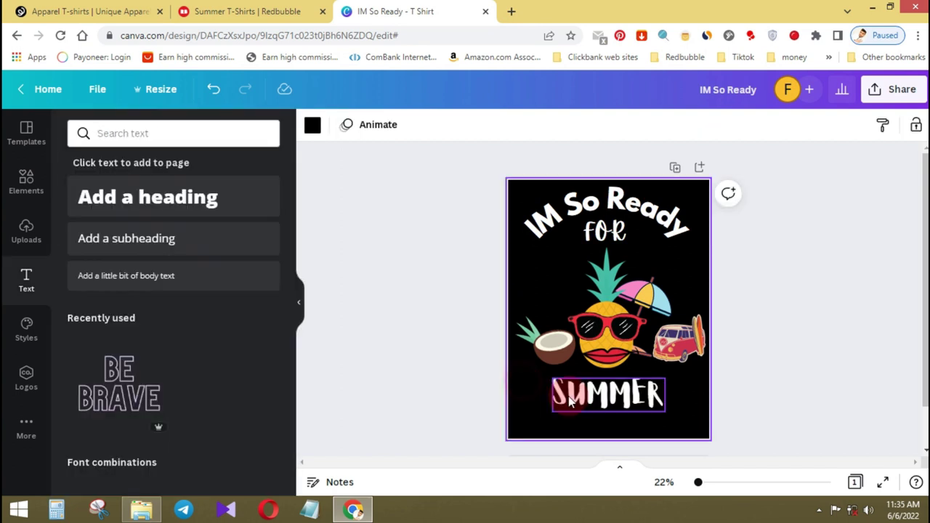
Enlarge the "SUMMER" heading and centre it below the pineapple artwork.
{"action": "left_click", "coordinate": [611, 394]}
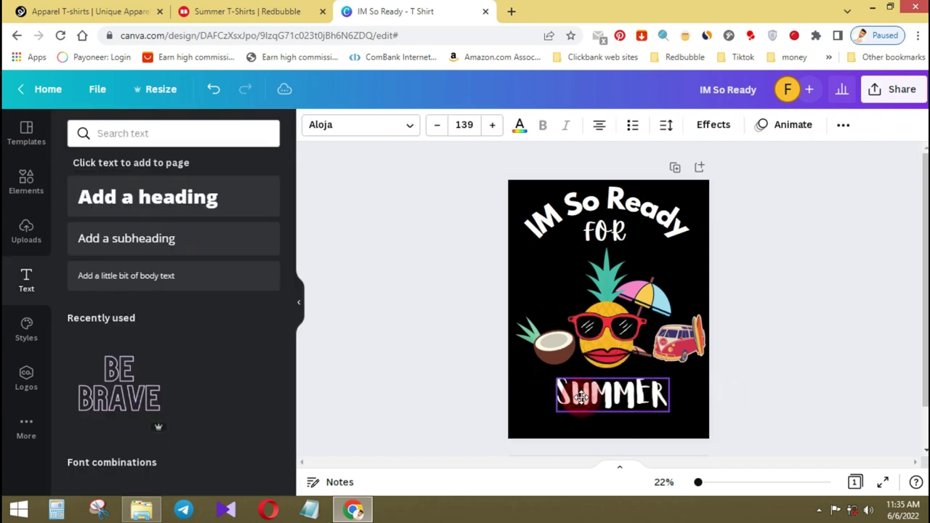
{"action": "left_click_drag", "start_coordinate": [682, 417], "coordinate": [705, 425]}
{"action": "left_click_drag", "start_coordinate": [642, 406], "coordinate": [626, 408]}
{"action": "left_click", "coordinate": [770, 410]}
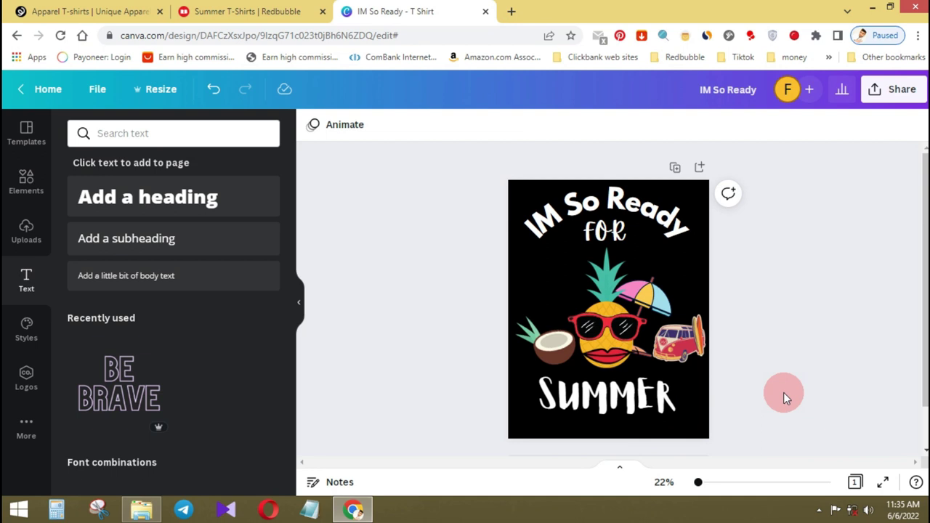
Nudge the "IM So Ready" heading and the pineapple group slightly up, and shift "FOR" slightly right.
{"action": "left_click", "coordinate": [628, 179]}
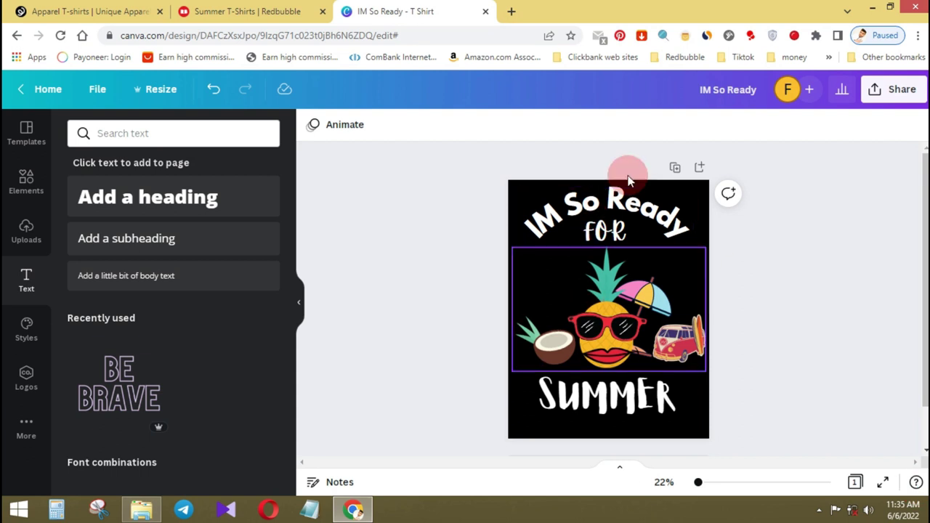
{"action": "left_click_drag", "start_coordinate": [647, 218], "coordinate": [646, 216]}
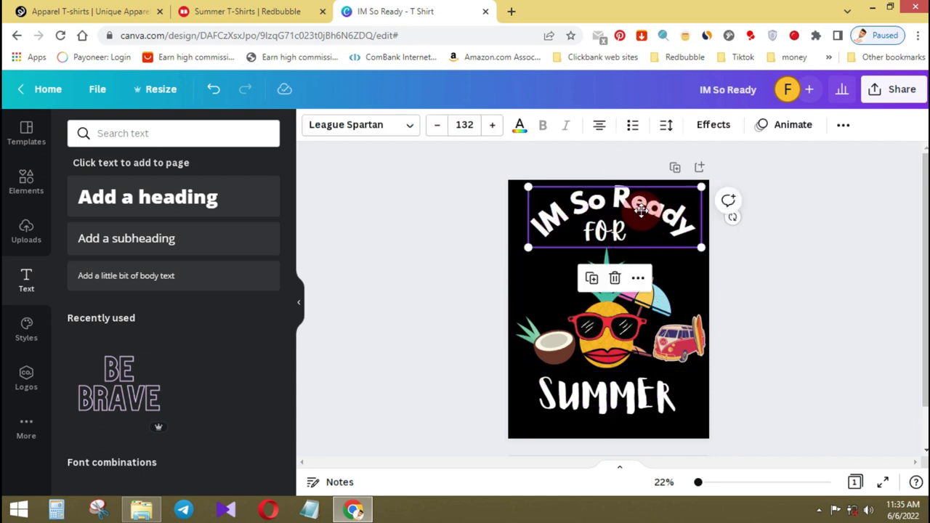
{"action": "left_click", "coordinate": [846, 226]}
{"action": "left_click", "coordinate": [623, 232]}
{"action": "left_click_drag", "start_coordinate": [625, 232], "coordinate": [625, 230]}
{"action": "left_click_drag", "start_coordinate": [682, 218], "coordinate": [674, 218]}
{"action": "left_click", "coordinate": [839, 242]}
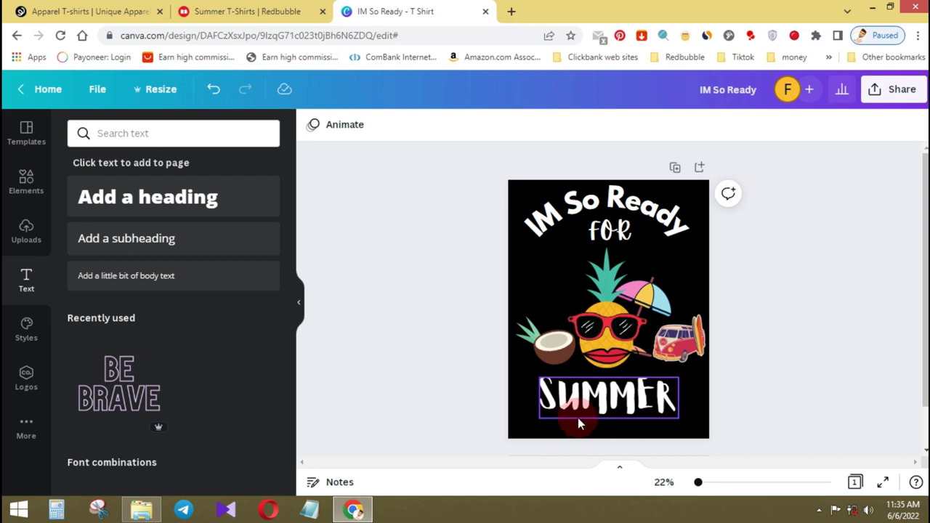
{"action": "left_click", "coordinate": [622, 301]}
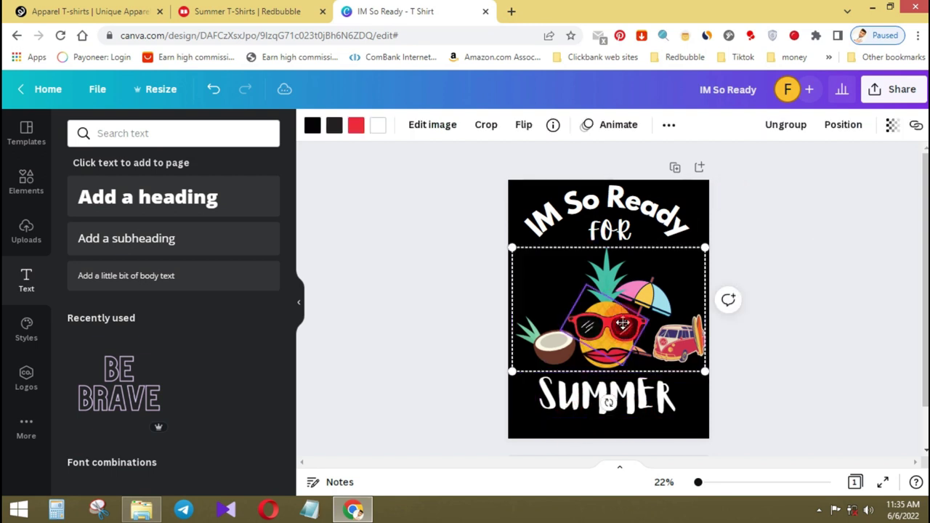
{"action": "left_click", "coordinate": [794, 354]}
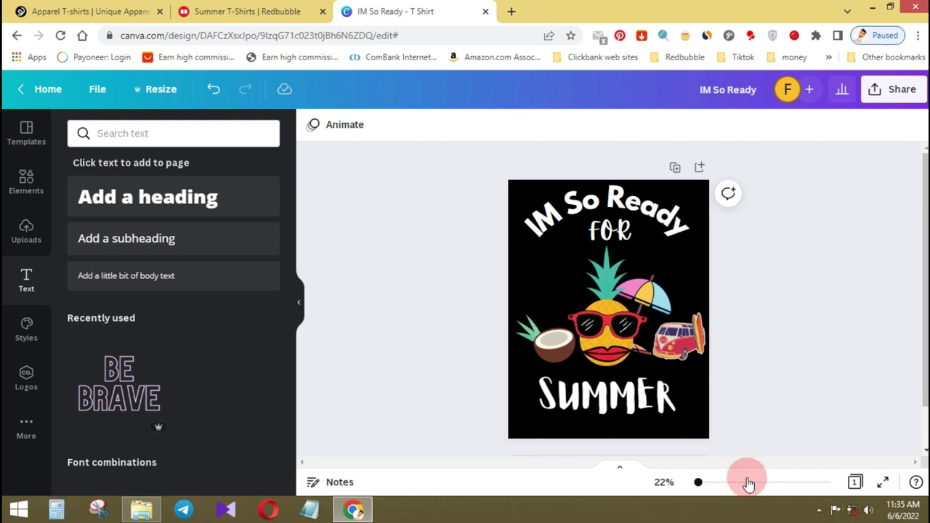
Download the design as a PNG with the transparent background option turned off.
{"action": "left_click", "coordinate": [885, 89]}
{"action": "scroll", "coordinate": [770, 247], "scroll_direction": "down", "scroll_amount": 2}
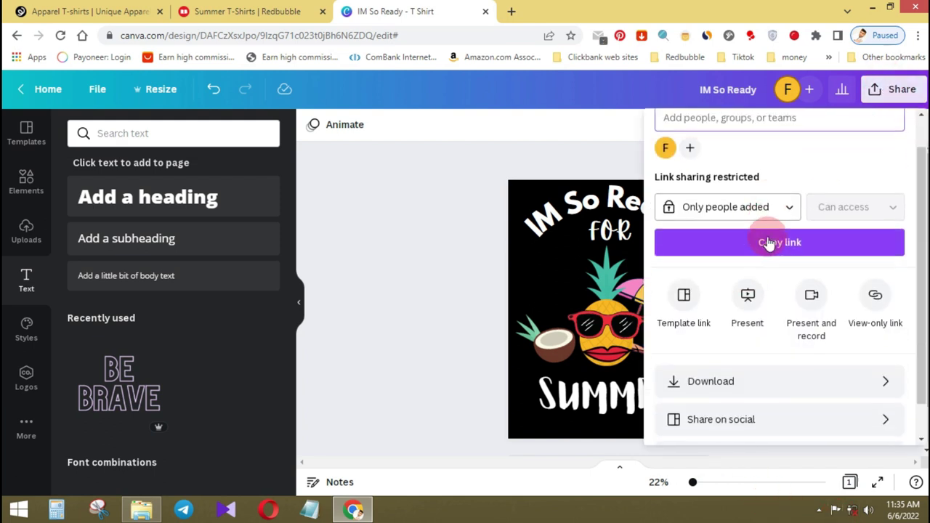
{"action": "left_click", "coordinate": [758, 350]}
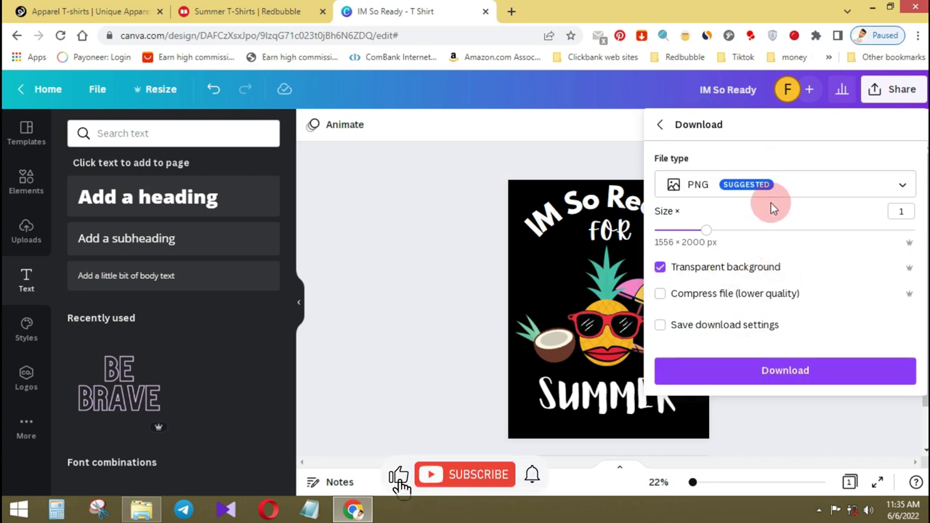
{"action": "left_click", "coordinate": [690, 267]}
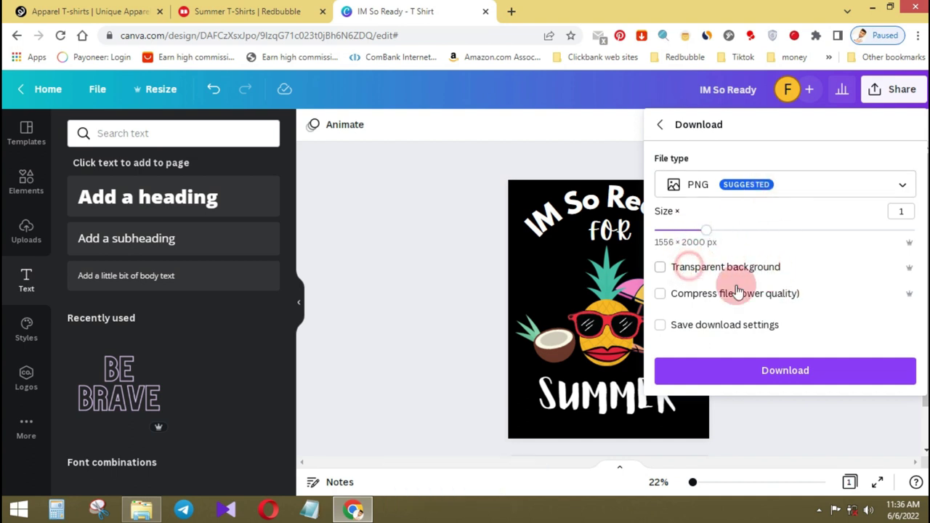
{"action": "left_click", "coordinate": [789, 380]}
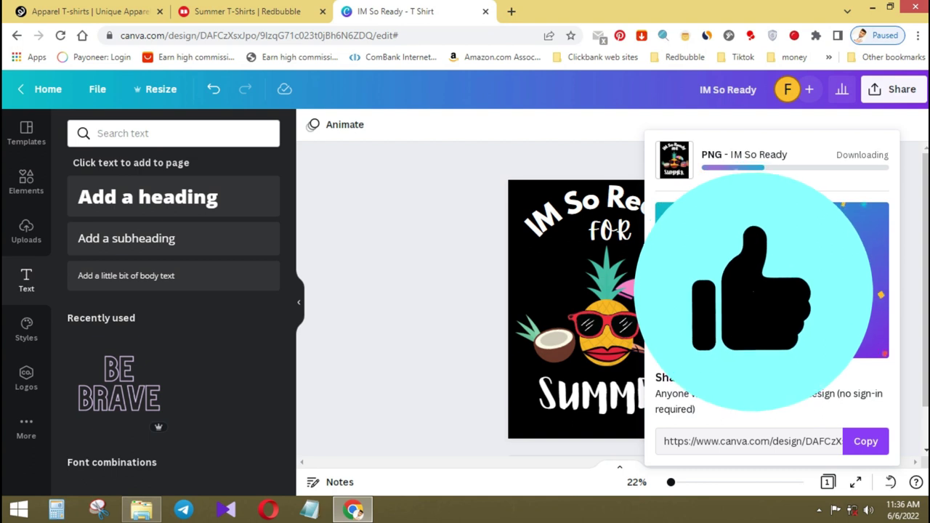
Open the downloaded IM So Ready.png to review the finished design, and return to the Canva editor.
{"action": "left_click", "coordinate": [306, 6]}
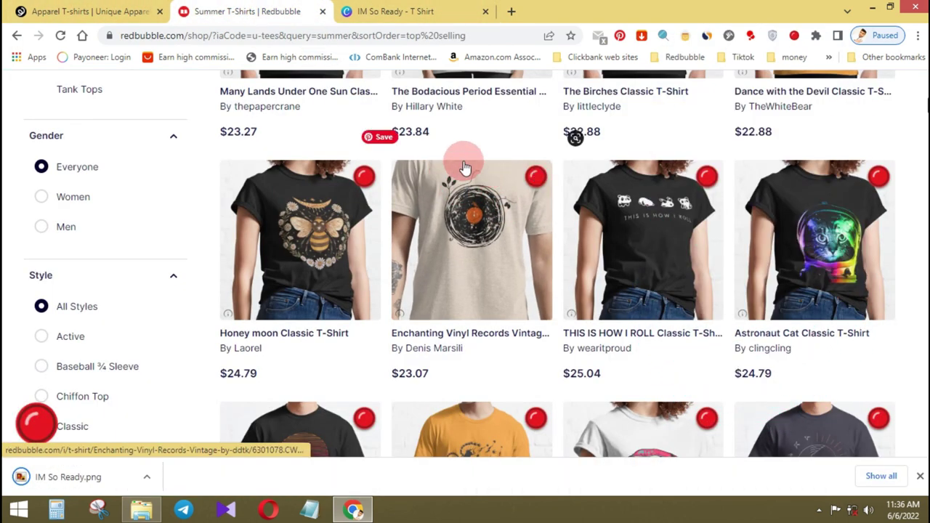
{"action": "left_click", "coordinate": [415, 10]}
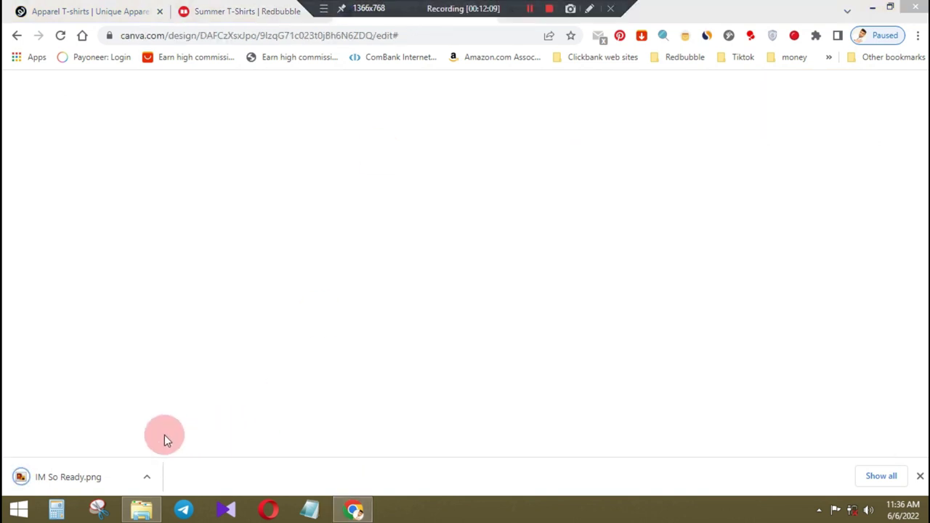
{"action": "left_click", "coordinate": [69, 477]}
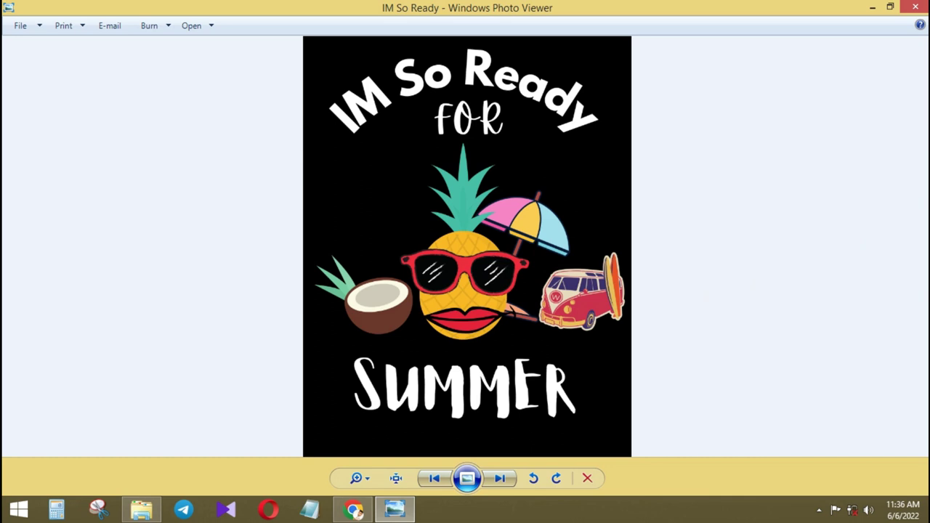
{"action": "left_click", "coordinate": [919, 6]}
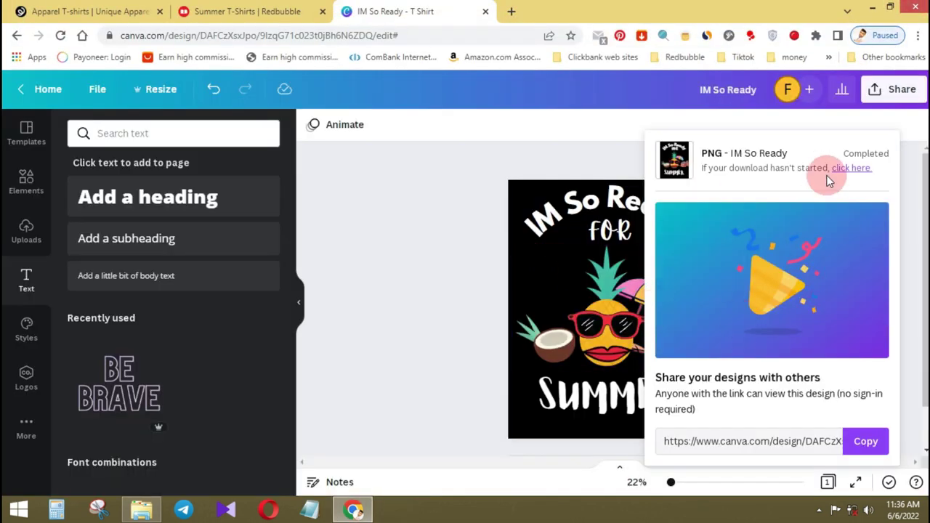
{"action": "left_click", "coordinate": [440, 158]}
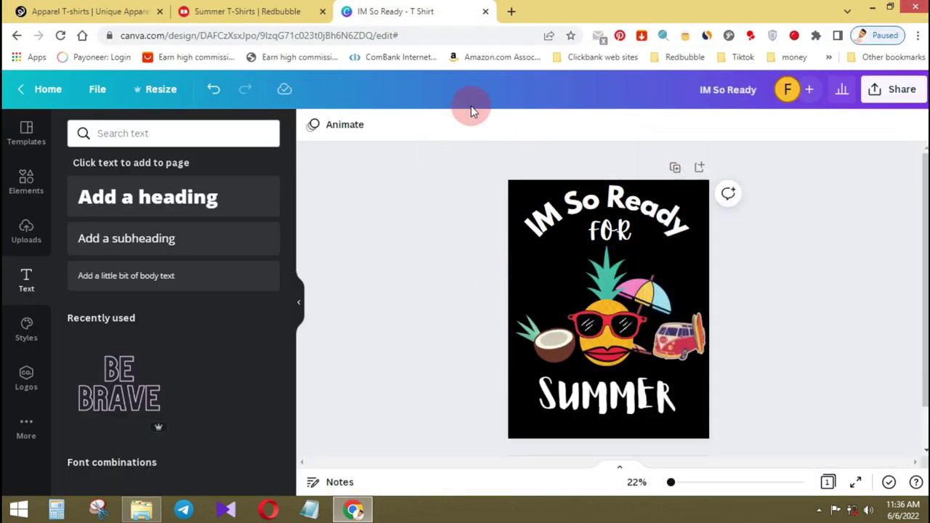
Open a new browser tab.
{"action": "left_click", "coordinate": [511, 12]}
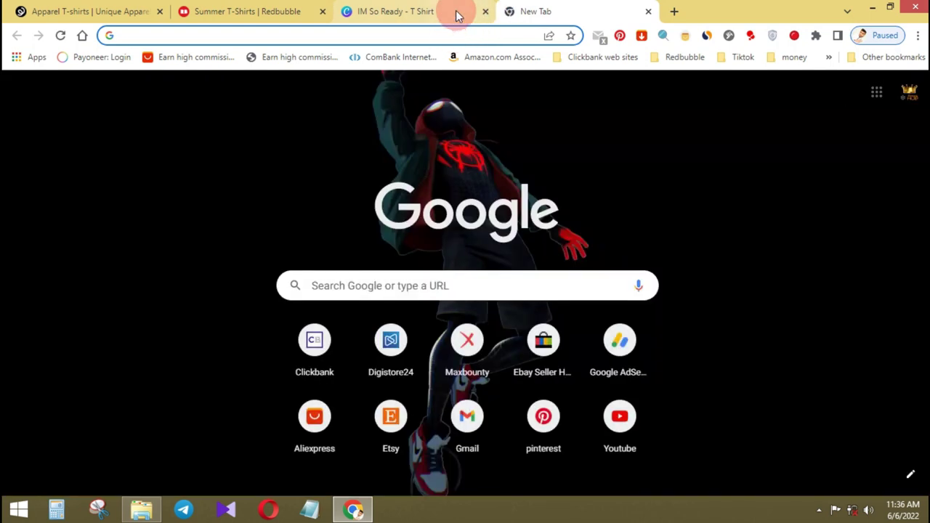